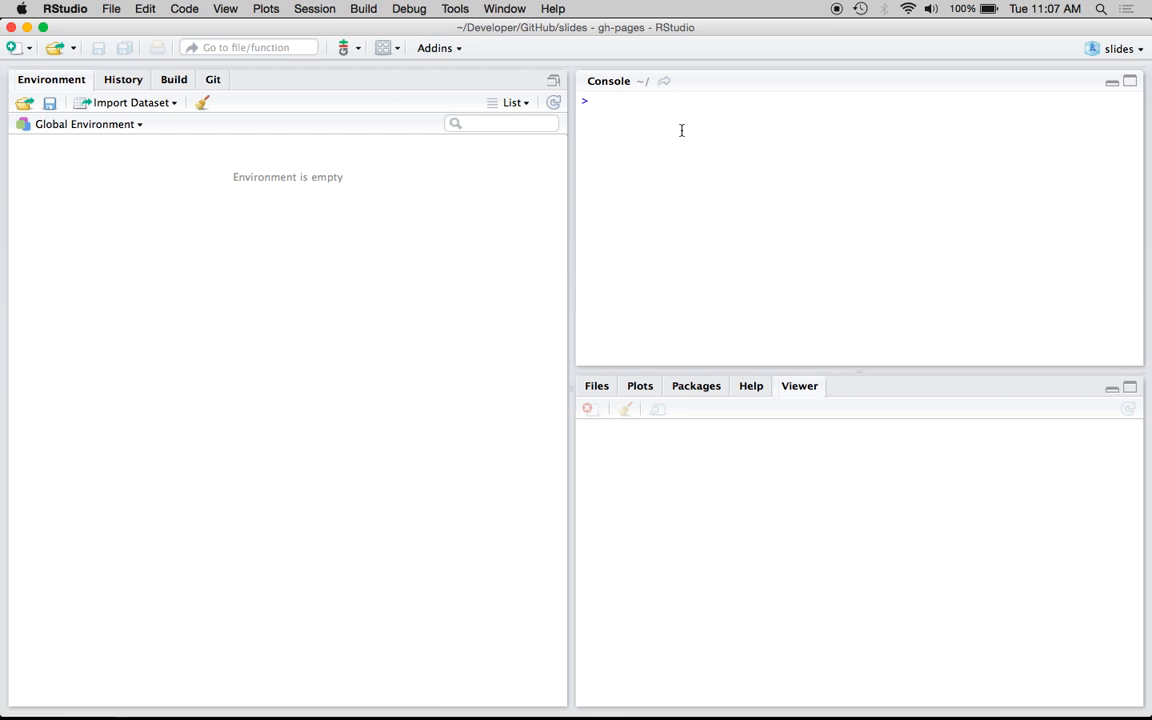
Set the console's working directory to "Desktop/" with setwd
{"action": "type", "text": "setwd(\"Des"}
{"action": "key", "text": "Return"}
{"action": "key", "text": "Return"}
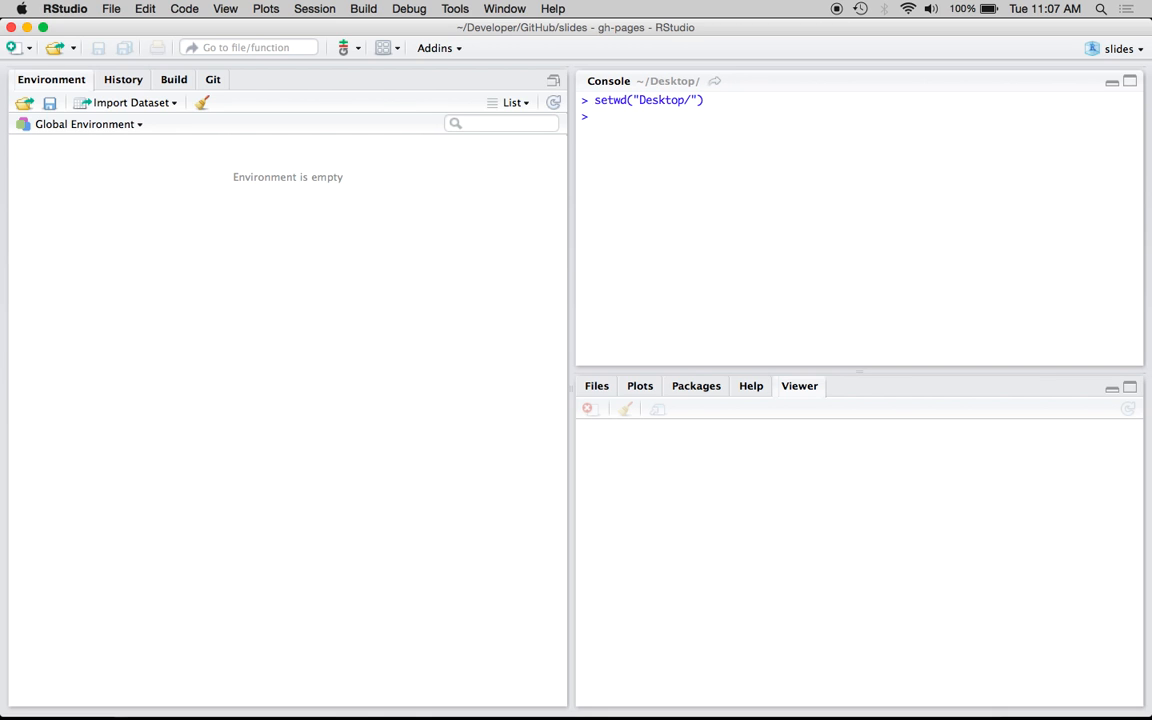
Load the swirlify package in the console
{"action": "type", "text": "libr"}
{"action": "key", "text": "Tab"}
{"action": "type", "text": "swil"}
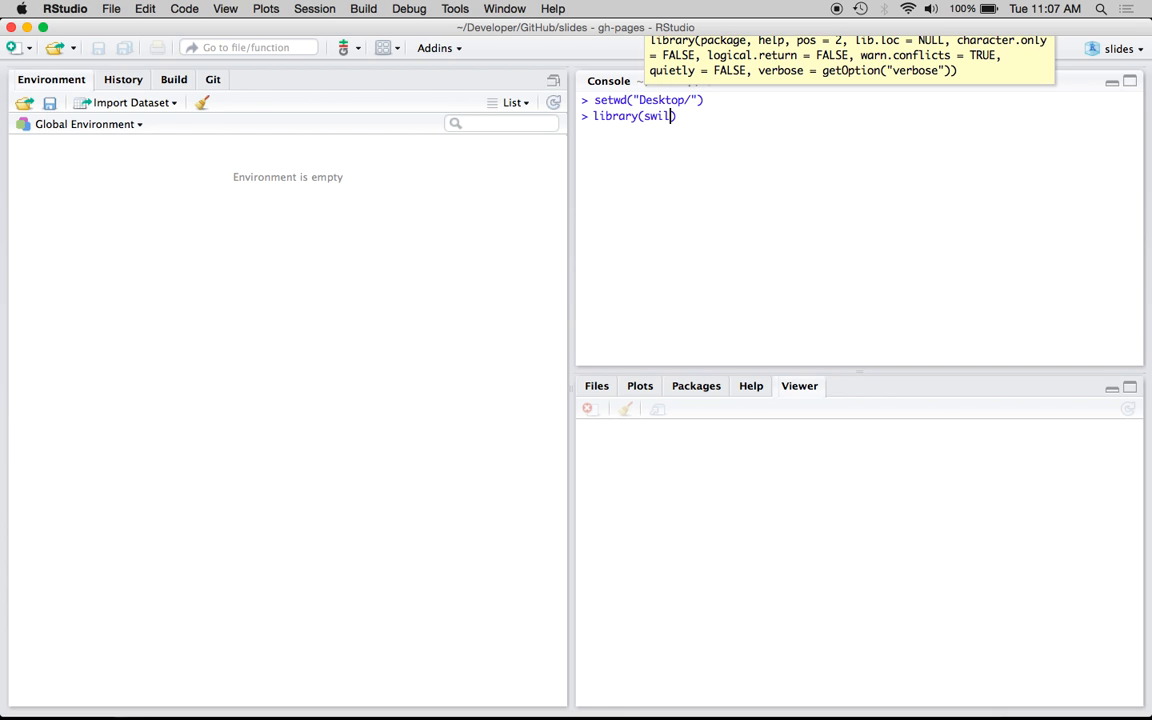
{"action": "type", "text": "rlify"}
{"action": "key", "text": "Return"}
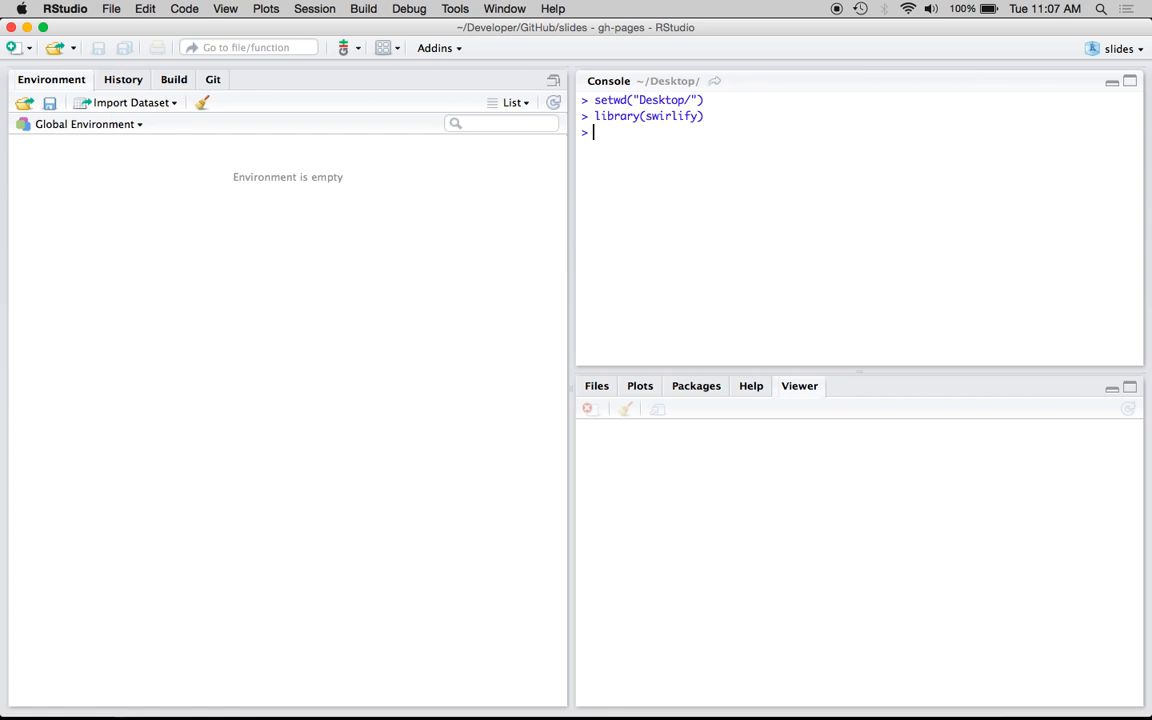
Launch swirlify for lesson "My New Lesson" in course "My New Course"
{"action": "type", "text": "swirl"}
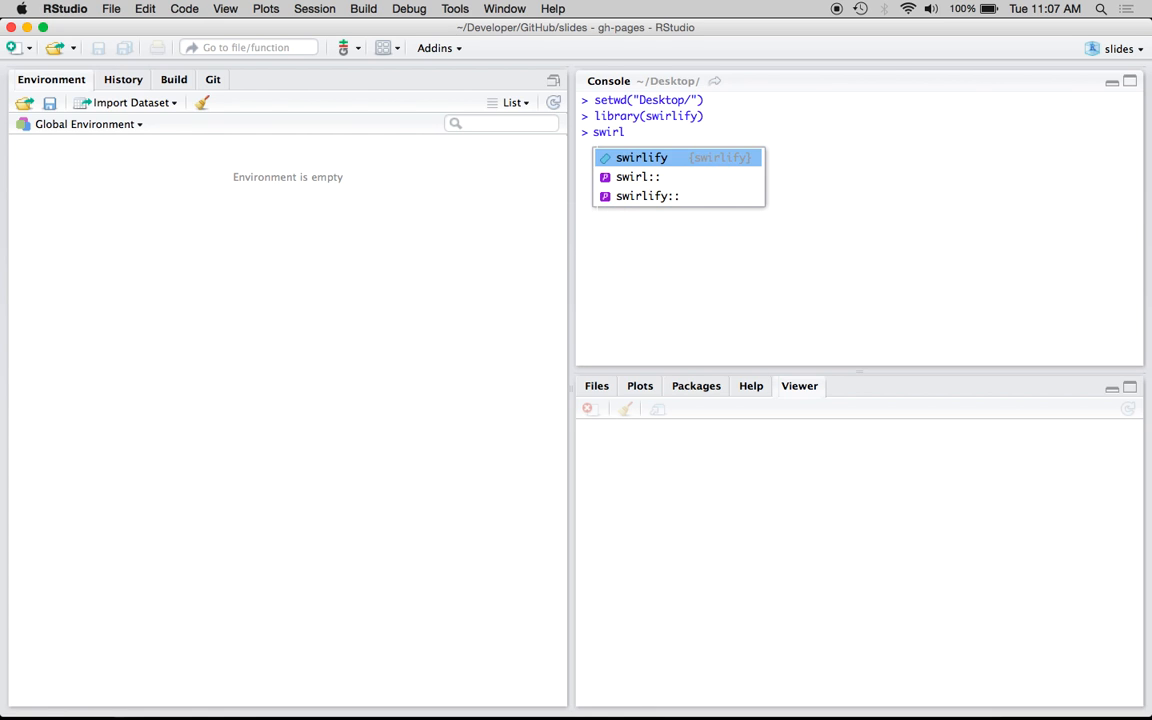
{"action": "key", "text": "Tab"}
{"action": "type", "text": "\""}
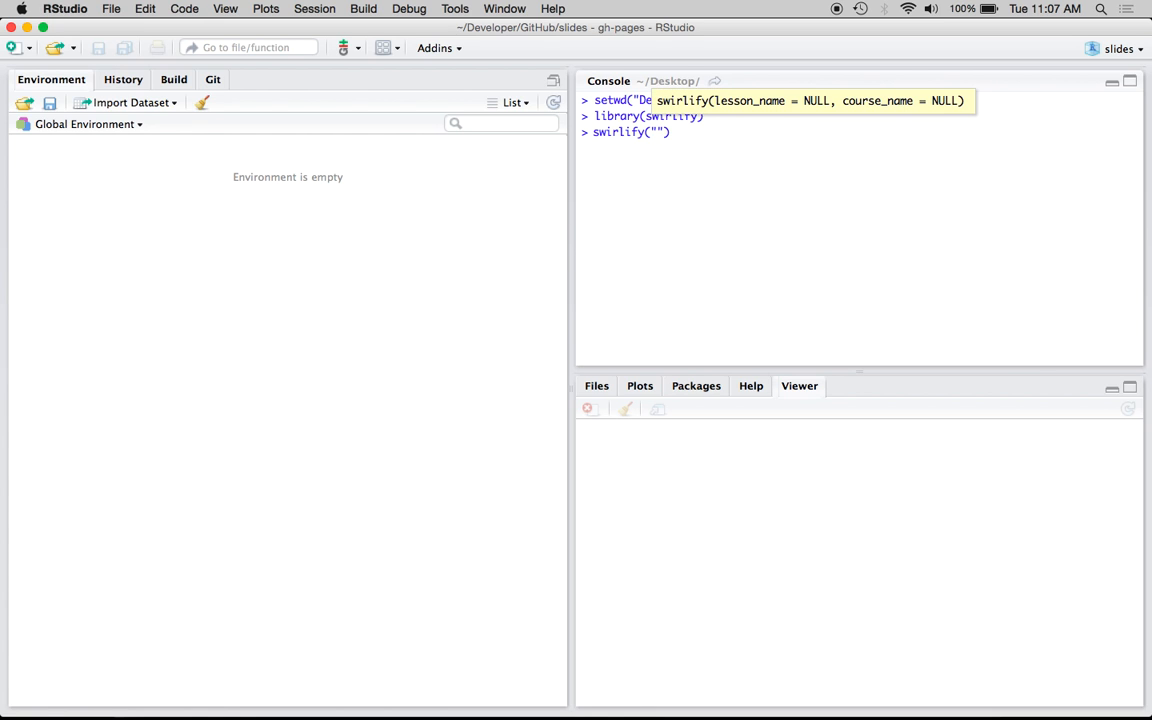
{"action": "type", "text": "My New"}
{"action": "type", "text": " Lesson\""}
{"action": "type", "text": ", \""}
{"action": "type", "text": "My New Cour"}
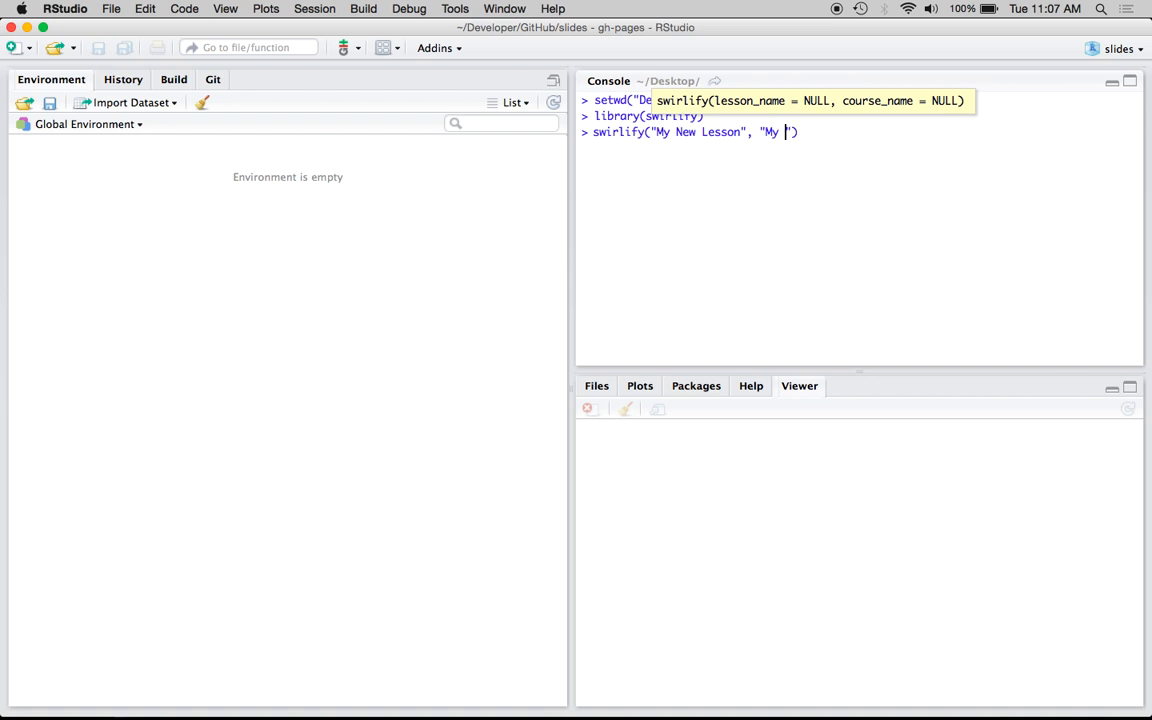
{"action": "type", "text": "se"}
{"action": "key", "text": "Return"}
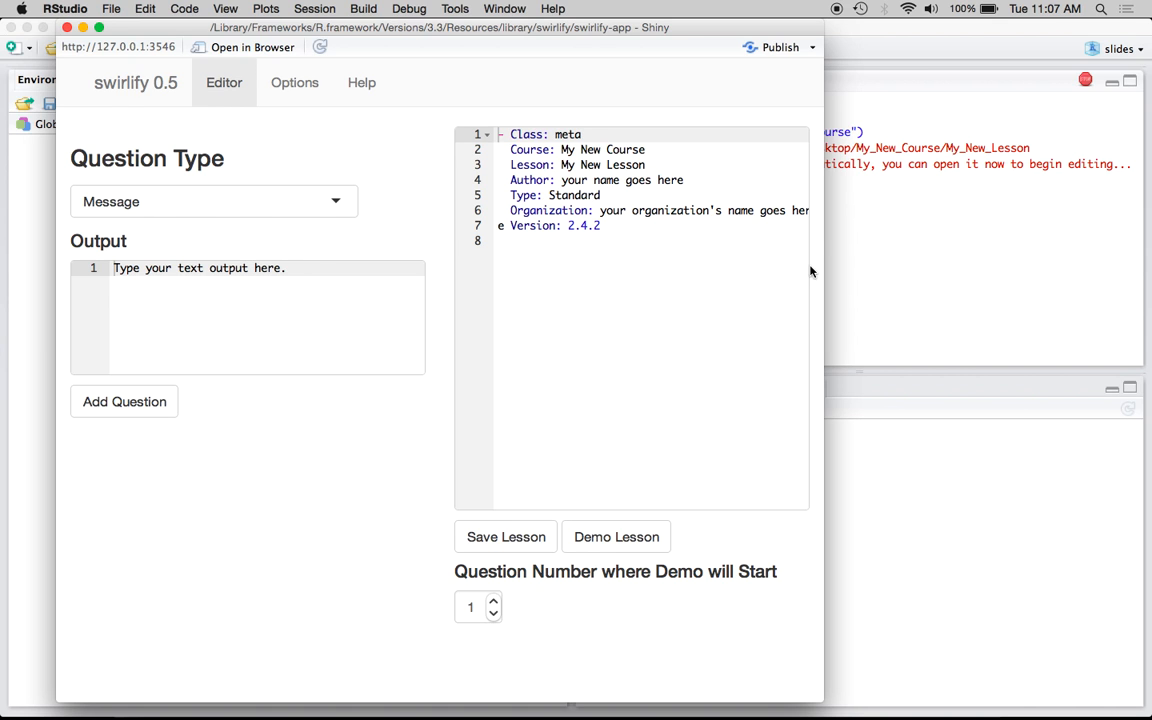
Widen the swirlify window and review the available question types, keeping Message
{"action": "left_click_drag", "start_coordinate": [825, 260], "coordinate": [1112, 261]}
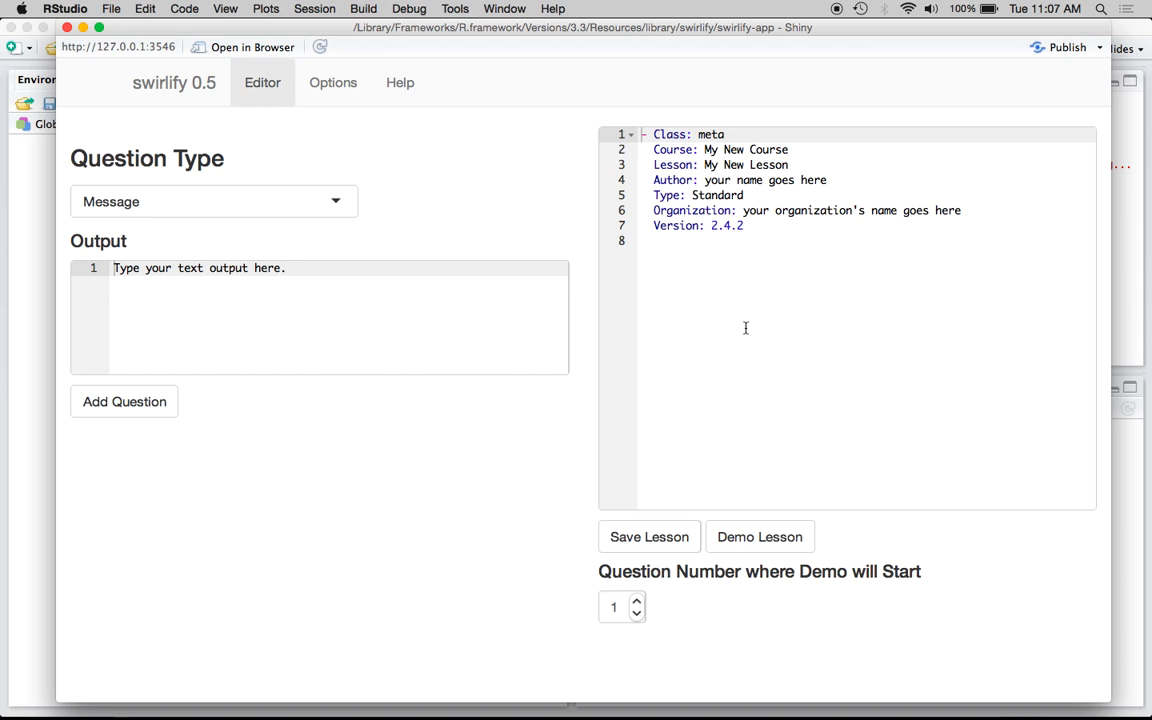
{"action": "left_click", "coordinate": [838, 252]}
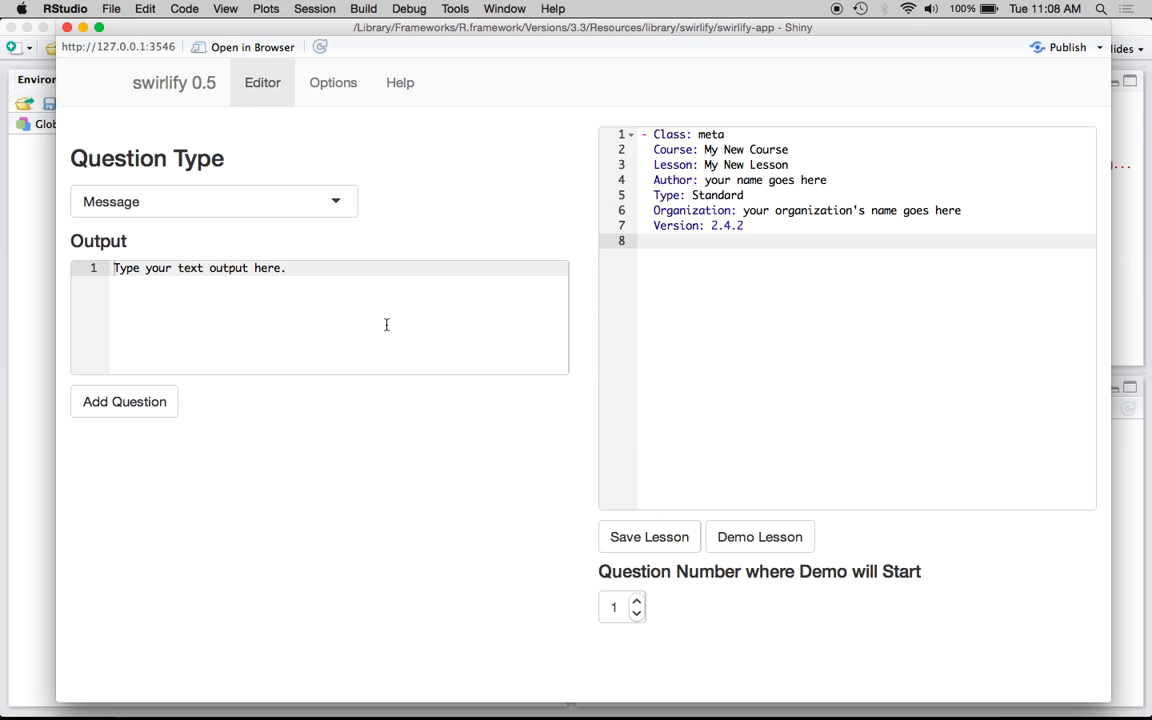
{"action": "left_click", "coordinate": [153, 362]}
{"action": "left_click", "coordinate": [226, 197]}
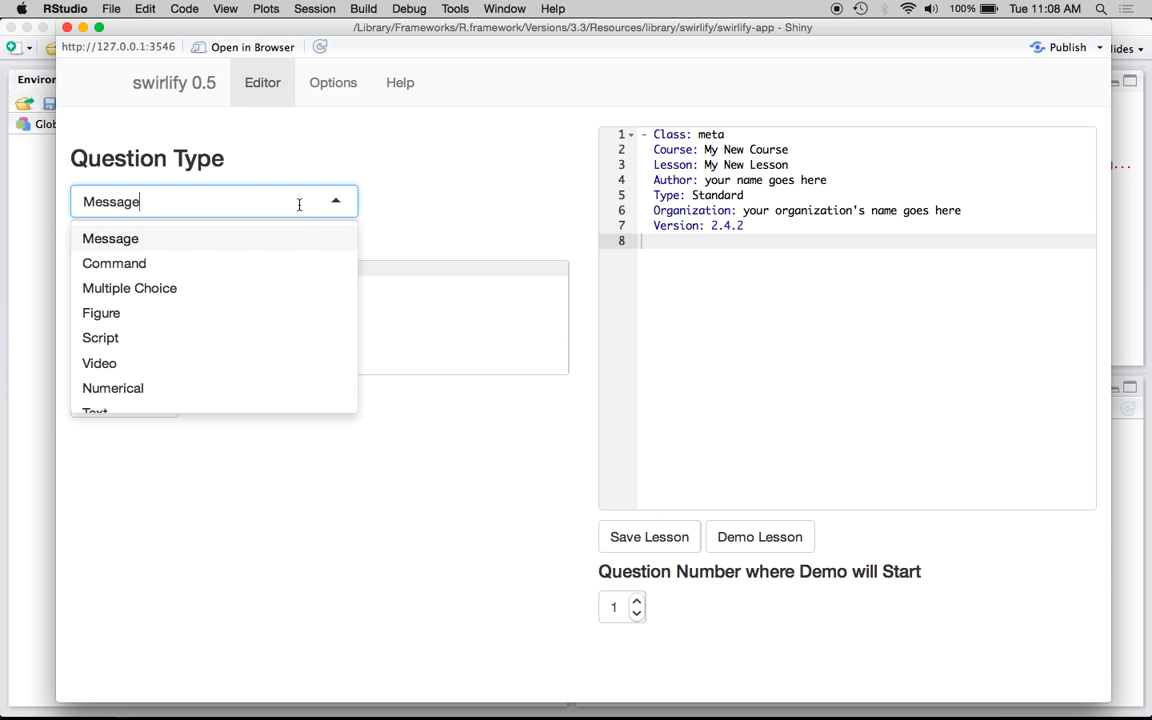
{"action": "scroll", "coordinate": [236, 278], "scroll_direction": "down", "scroll_amount": 2}
{"action": "scroll", "coordinate": [236, 280], "scroll_direction": "up", "scroll_amount": 2}
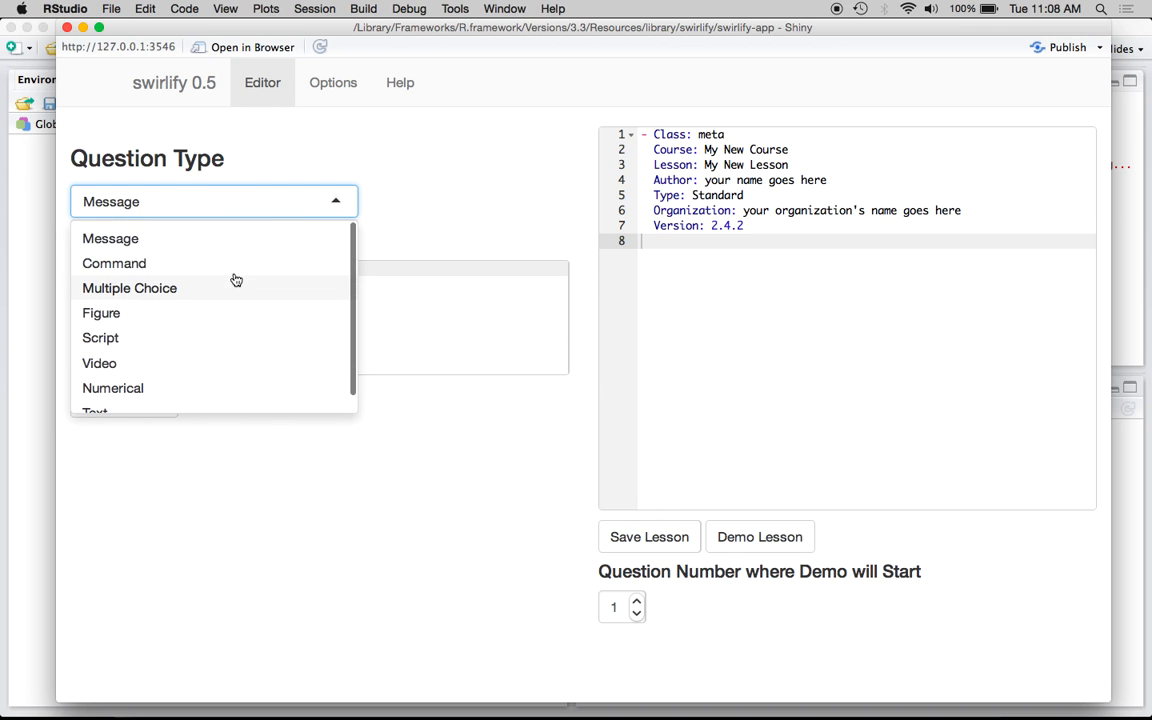
{"action": "left_click", "coordinate": [175, 239]}
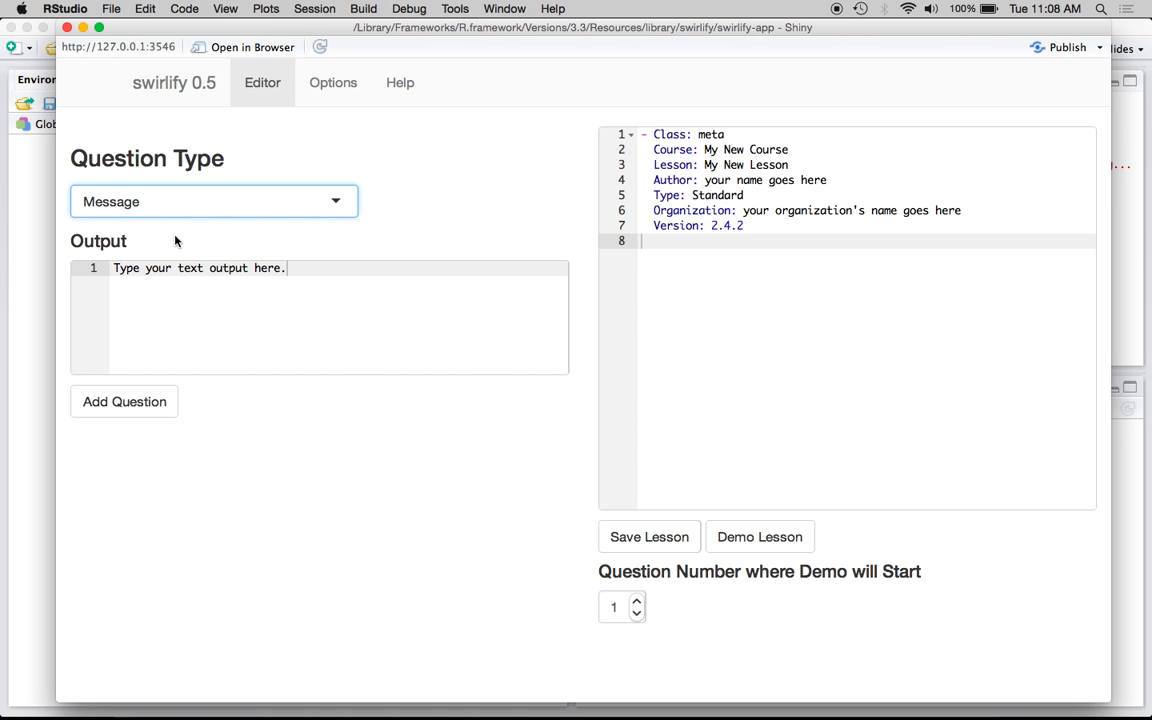
Replace the Author placeholder in the lesson metadata with the author's name
{"action": "left_click", "coordinate": [740, 276]}
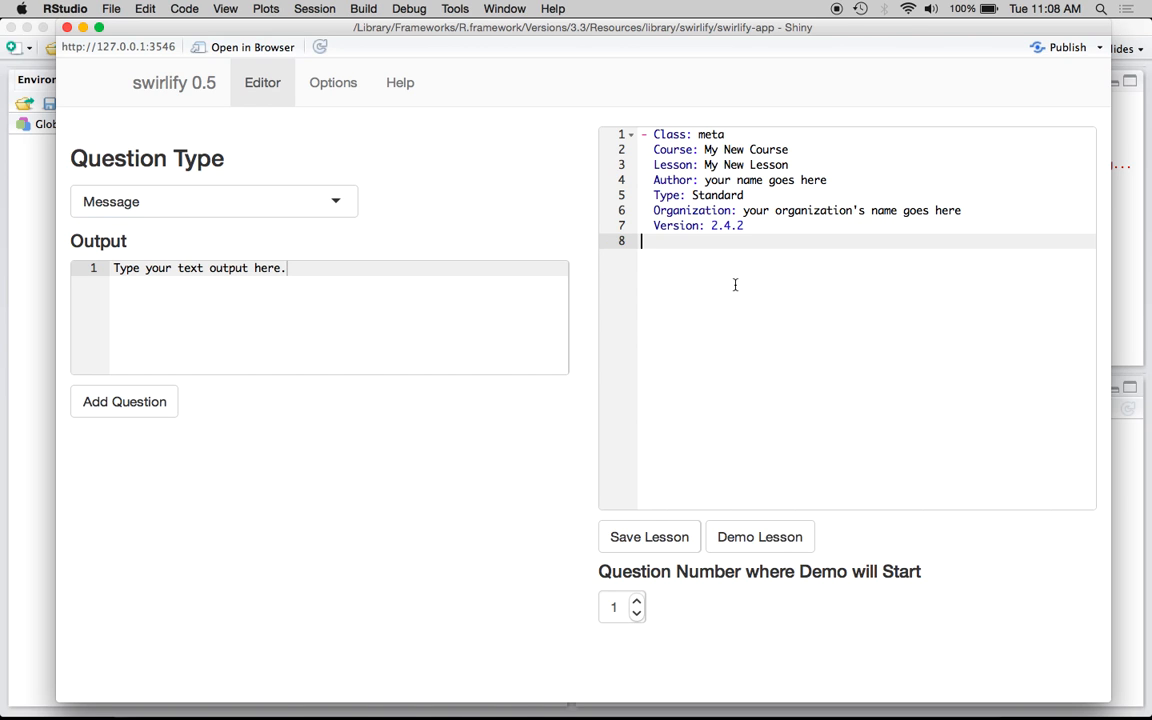
{"action": "left_click_drag", "start_coordinate": [704, 180], "coordinate": [856, 180]}
{"action": "type", "text": "Sean Kross"}
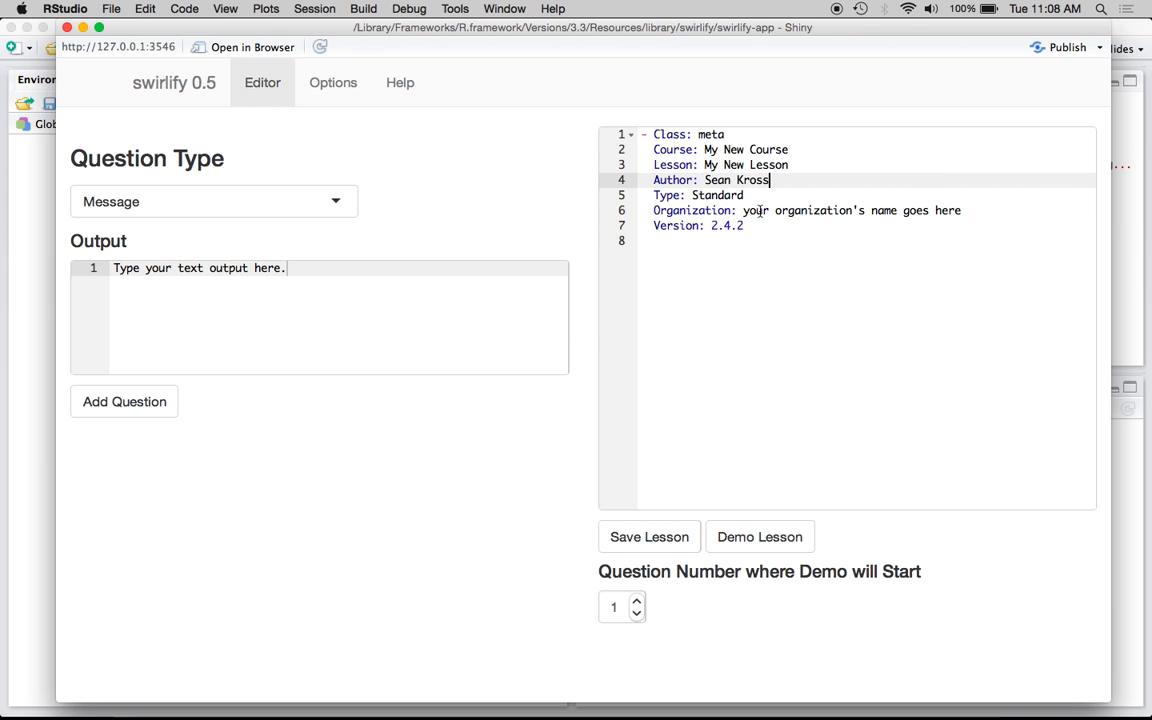
Set the Organization to "The Johns Hopkins Data Science Lab" and save the lesson
{"action": "left_click_drag", "start_coordinate": [745, 211], "coordinate": [1029, 211]}
{"action": "type", "text": "T"}
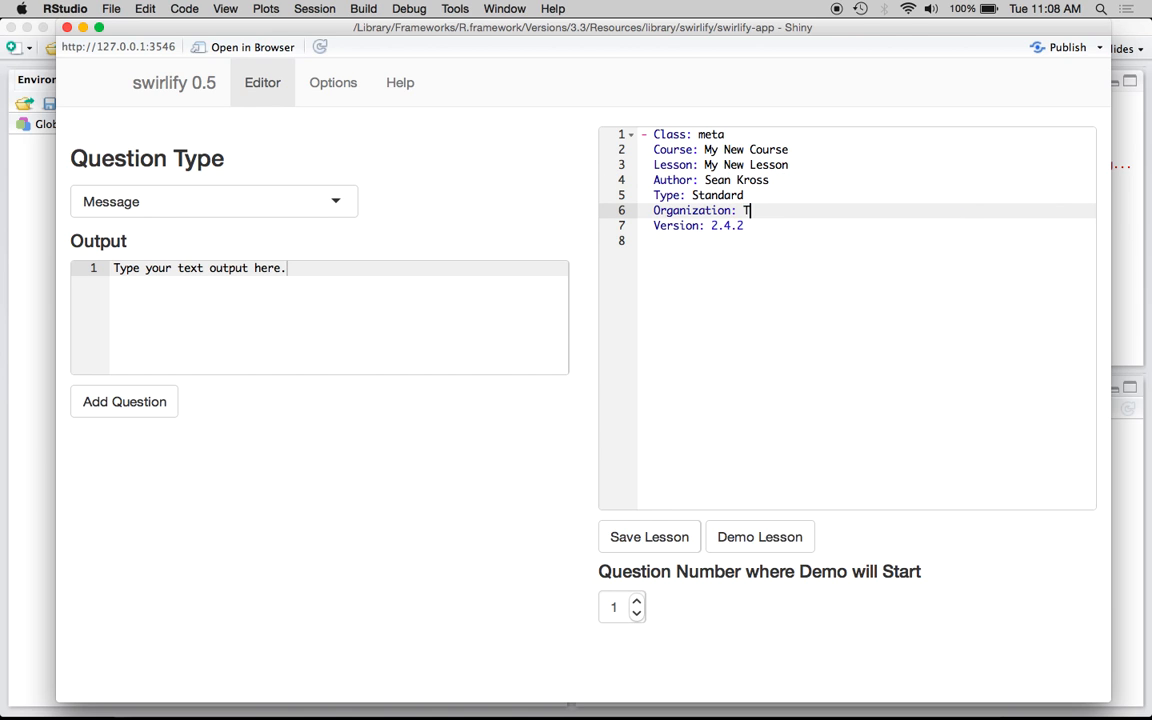
{"action": "type", "text": "he Johns Hopkins Data Sc"}
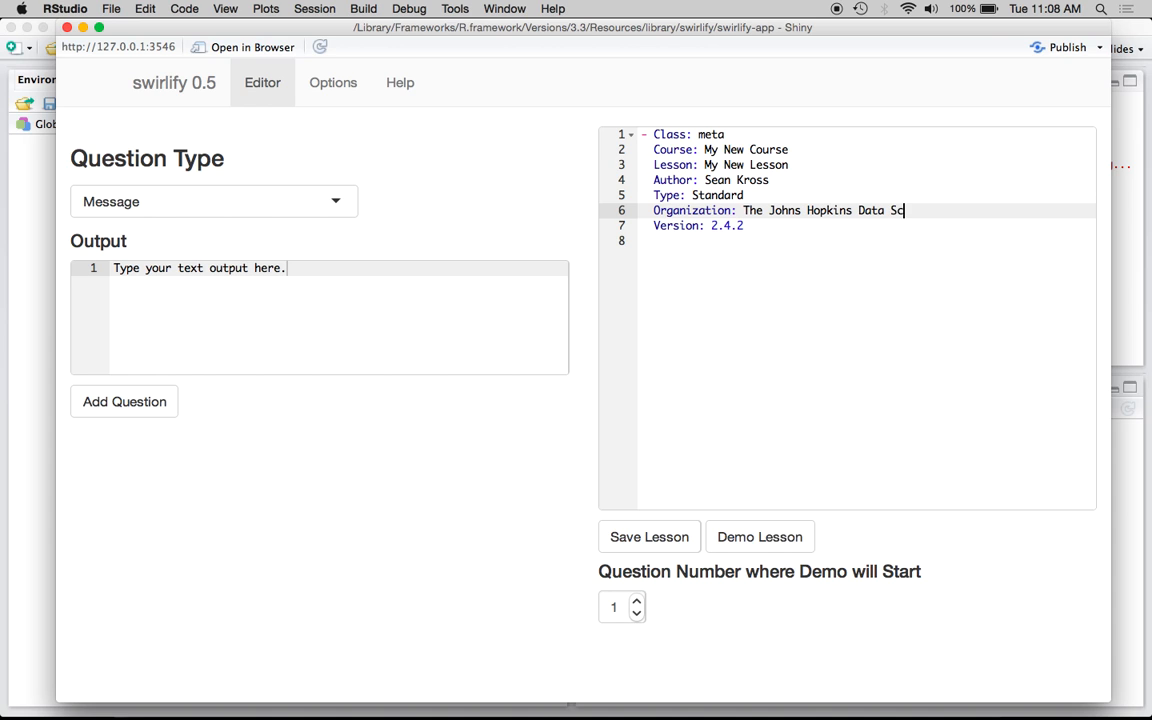
{"action": "type", "text": "ience Lab"}
{"action": "left_click", "coordinate": [663, 540]}
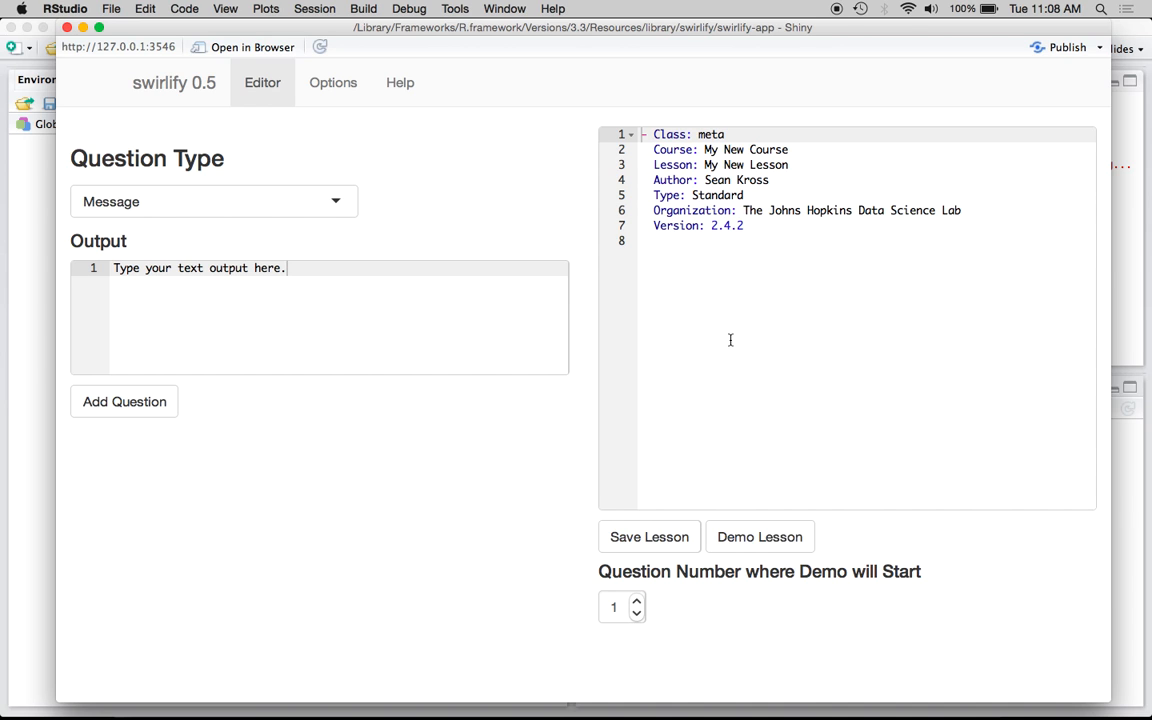
Add a Message question with the output "Welcome to my first lesson!"
{"action": "triple_click", "coordinate": [354, 291]}
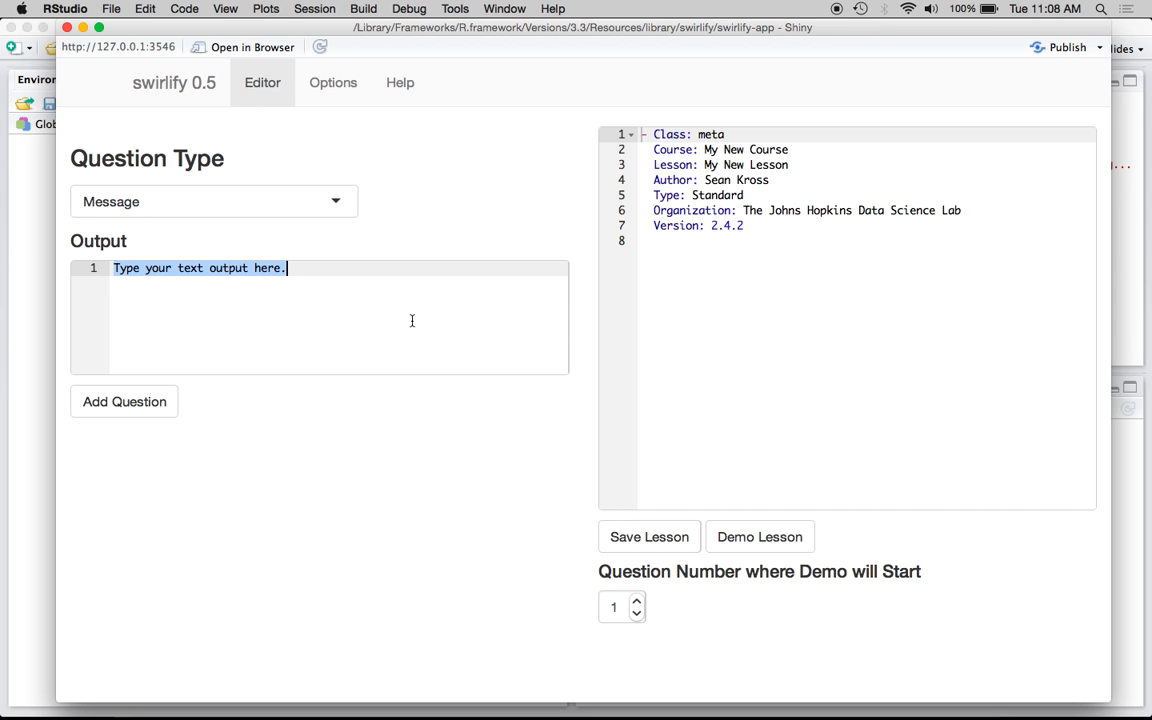
{"action": "key", "text": "BackSpace"}
{"action": "type", "text": "Welcome to my first lesson!"}
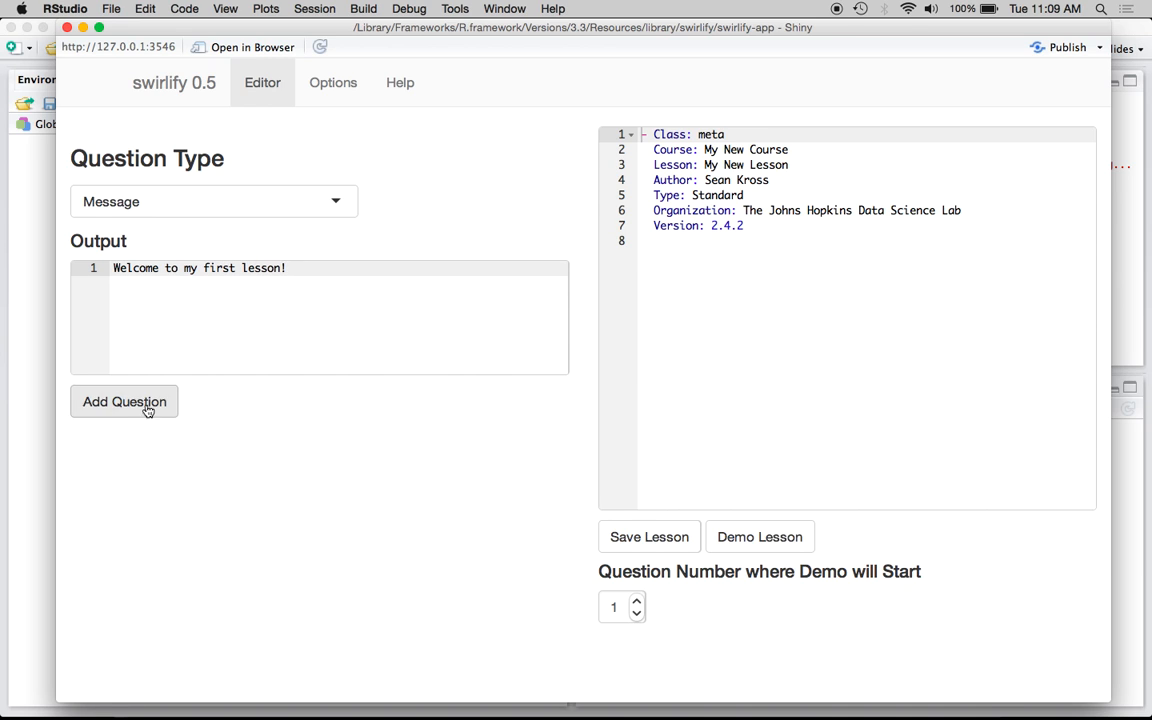
{"action": "left_click", "coordinate": [118, 414]}
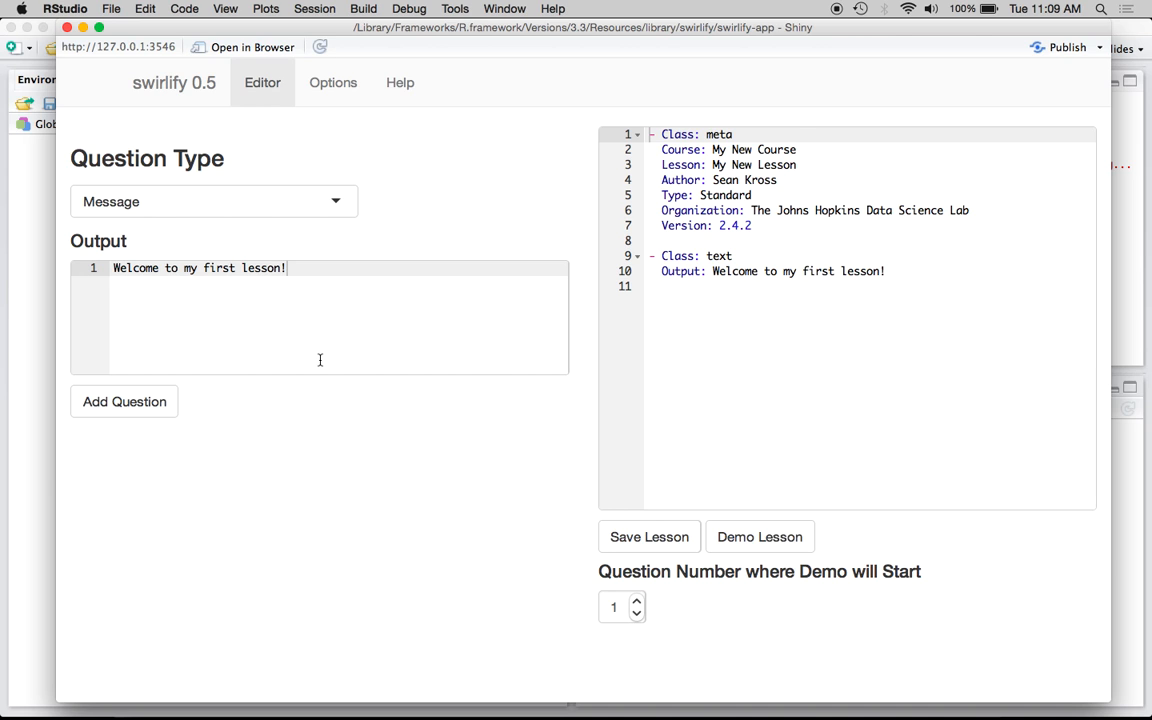
Switch the question type to Command and set its output to "Plot the integers from 1 to 10."
{"action": "left_click", "coordinate": [340, 204]}
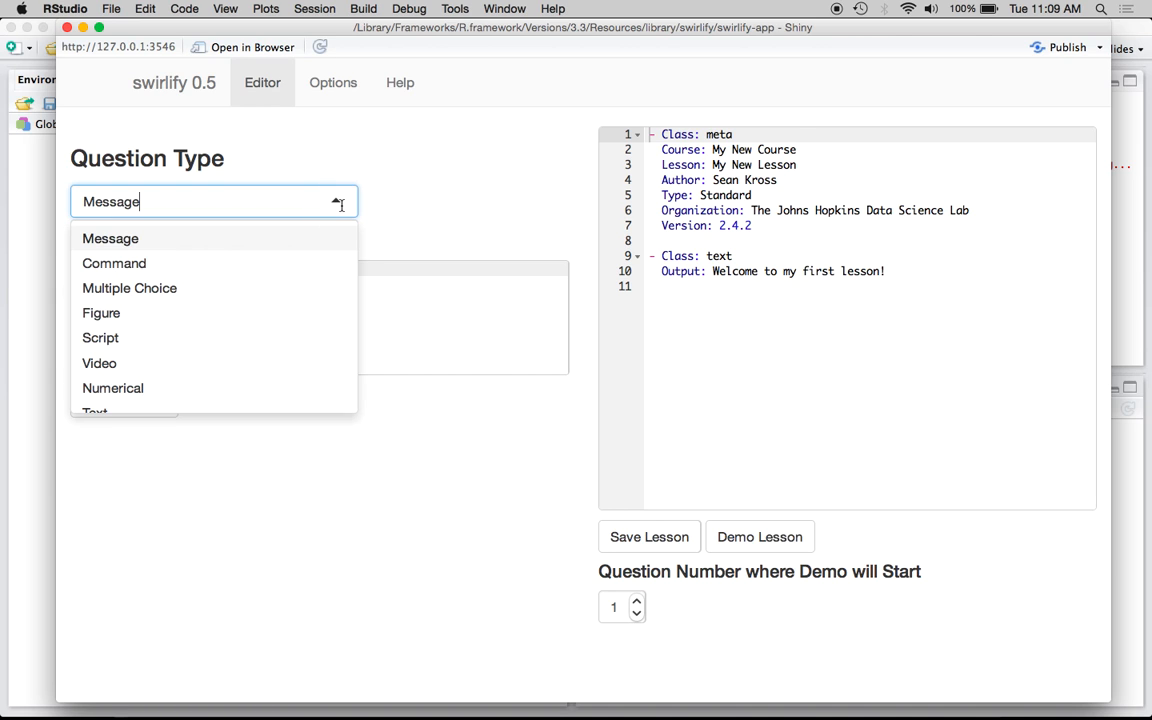
{"action": "left_click", "coordinate": [270, 263]}
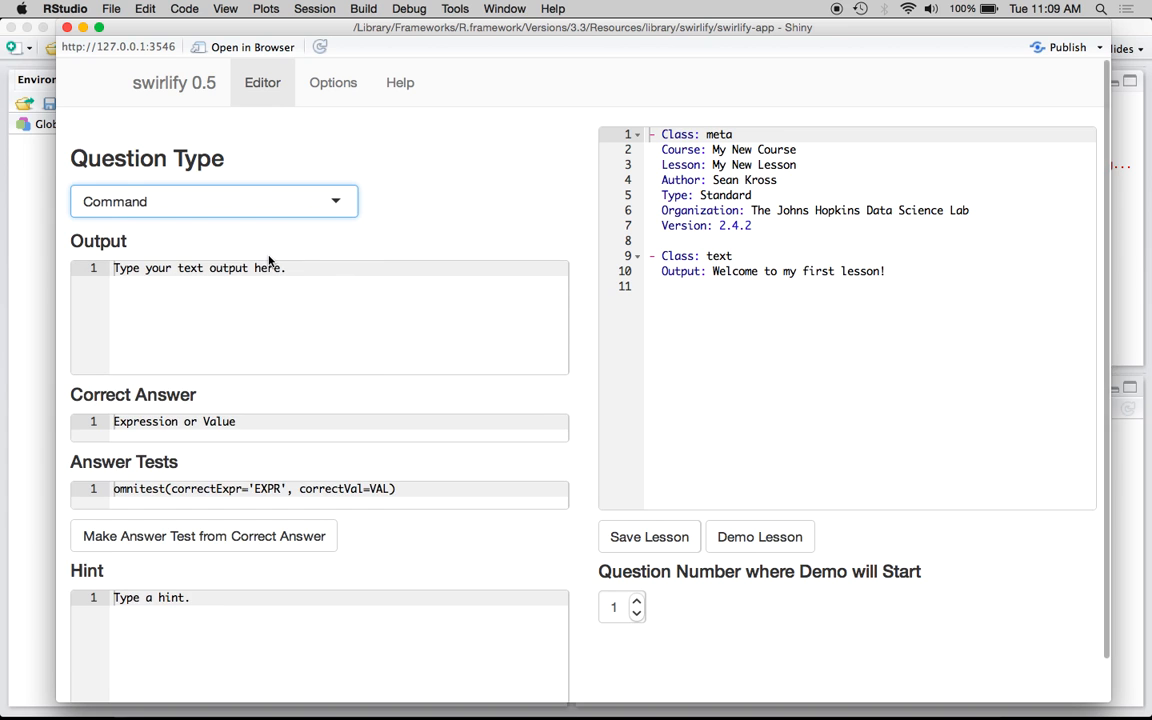
{"action": "scroll", "coordinate": [432, 165], "scroll_direction": "down", "scroll_amount": 1}
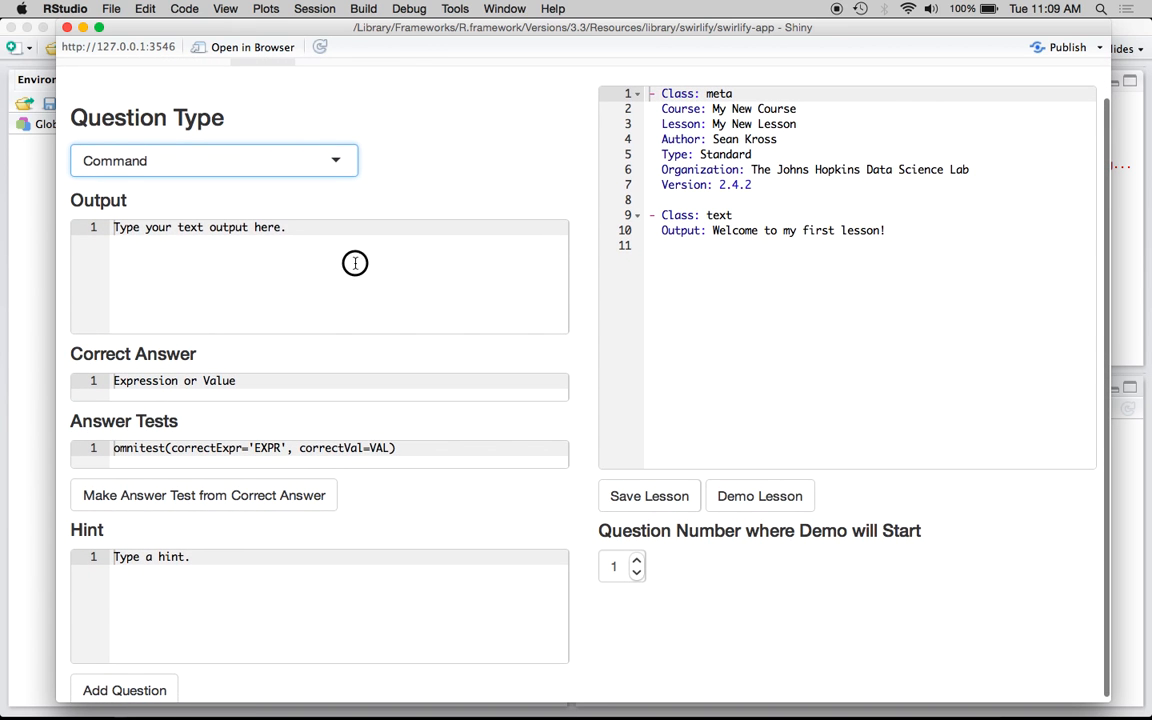
{"action": "triple_click", "coordinate": [355, 262]}
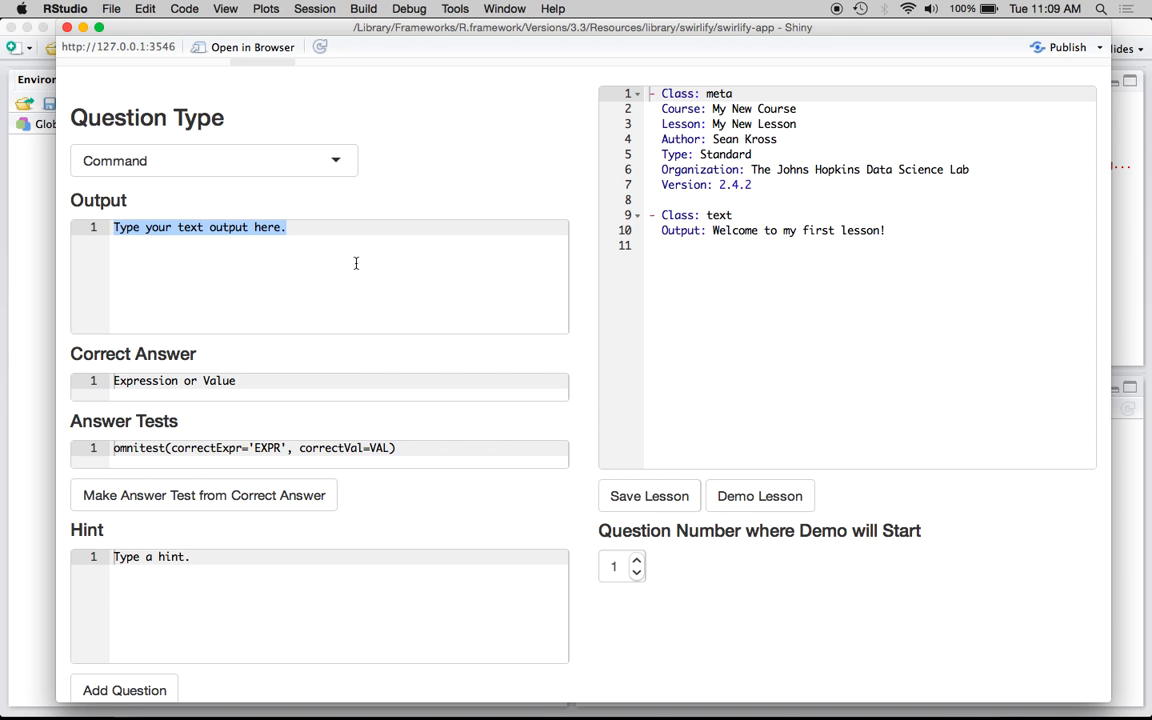
{"action": "type", "text": "Plot the in"}
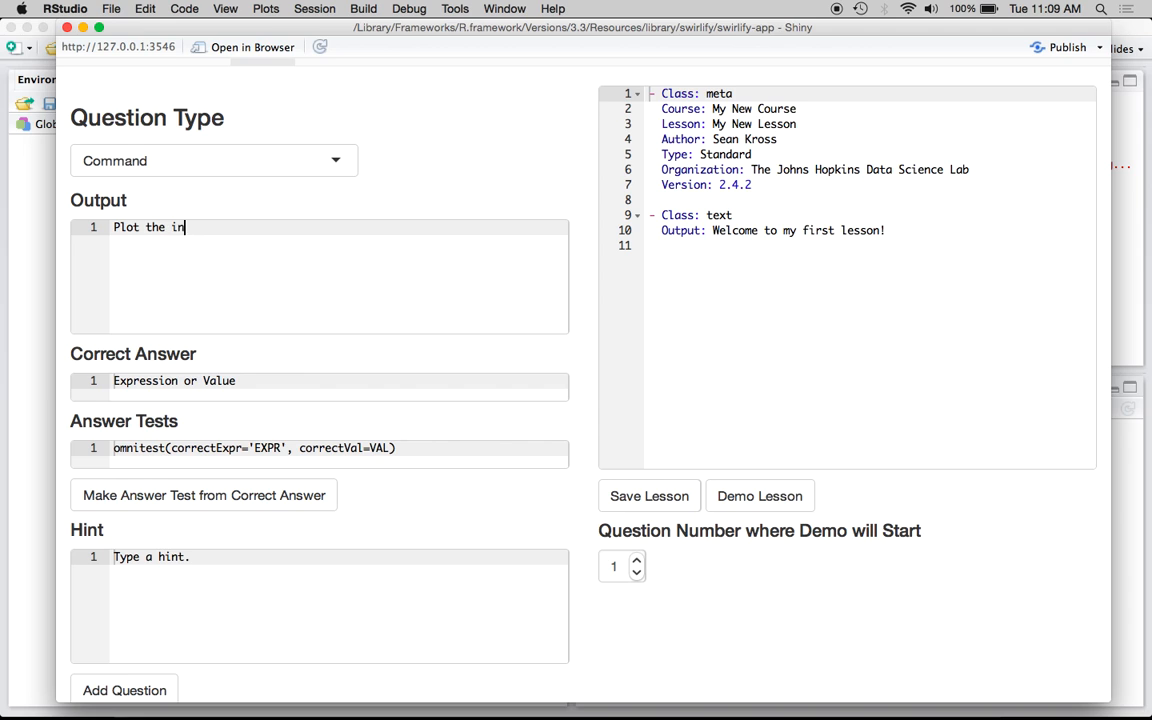
{"action": "type", "text": "tege"}
{"action": "type", "text": "rs form"}
{"action": "key", "text": "BackSpace"}
{"action": "key", "text": "BackSpace"}
{"action": "key", "text": "BackSpace"}
{"action": "key", "text": "BackSpace"}
{"action": "type", "text": "rom 1 to 10."}
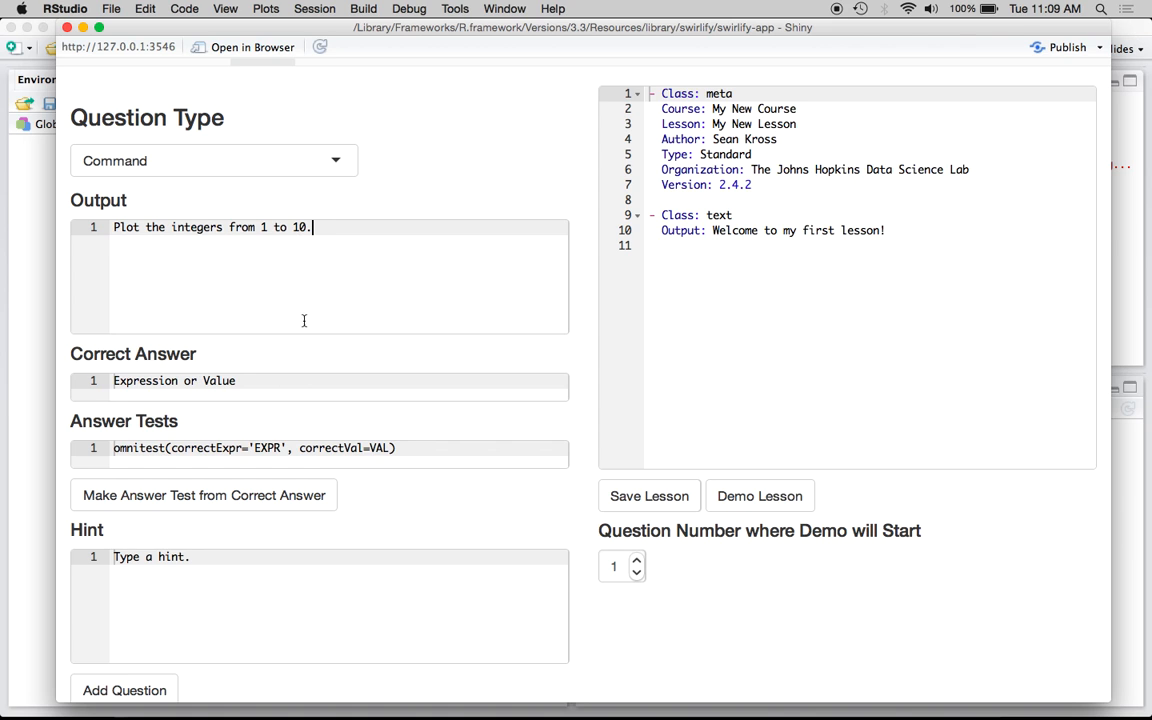
Set the Correct Answer to plot(1:10)
{"action": "scroll", "coordinate": [316, 298], "scroll_direction": "down", "scroll_amount": 1}
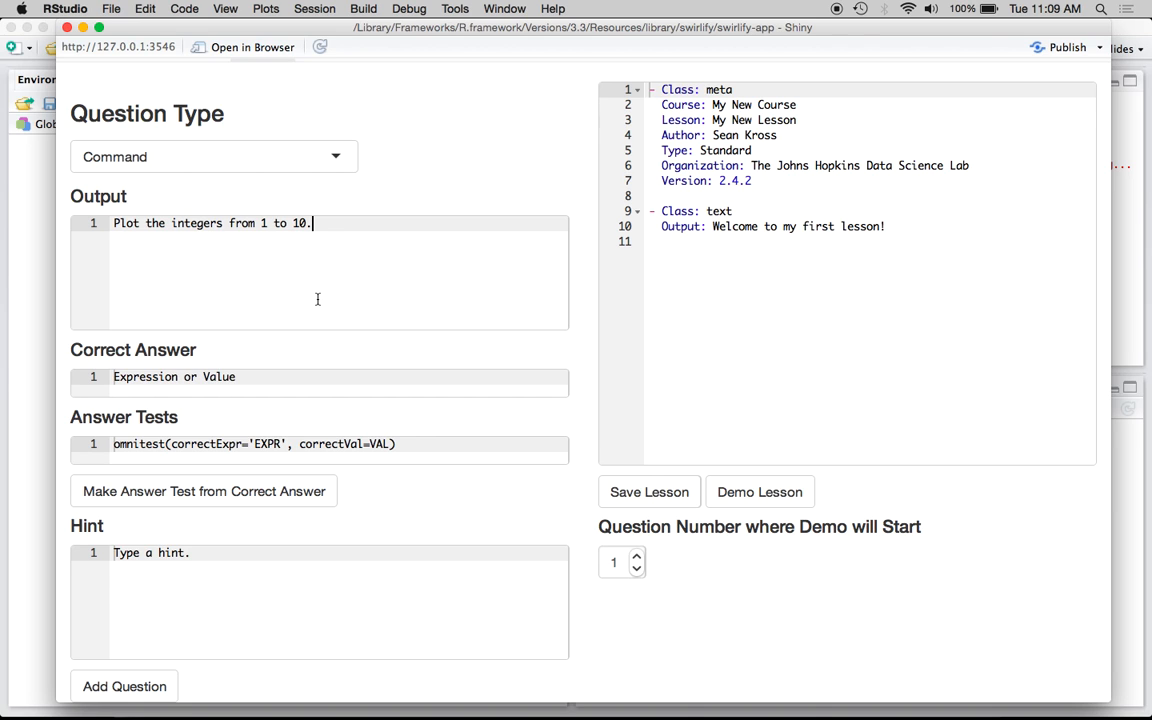
{"action": "left_click", "coordinate": [252, 378]}
{"action": "key", "text": "super+a"}
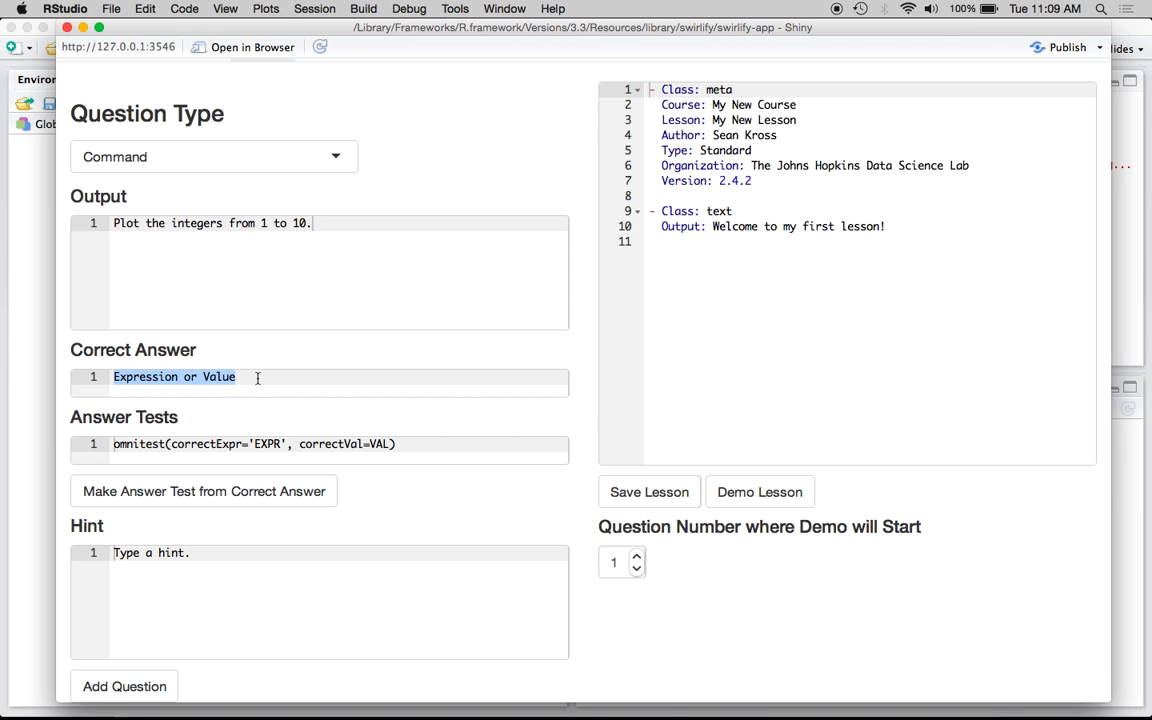
{"action": "type", "text": "plot()"}
{"action": "key", "text": "Left"}
{"action": "type", "text": "1"}
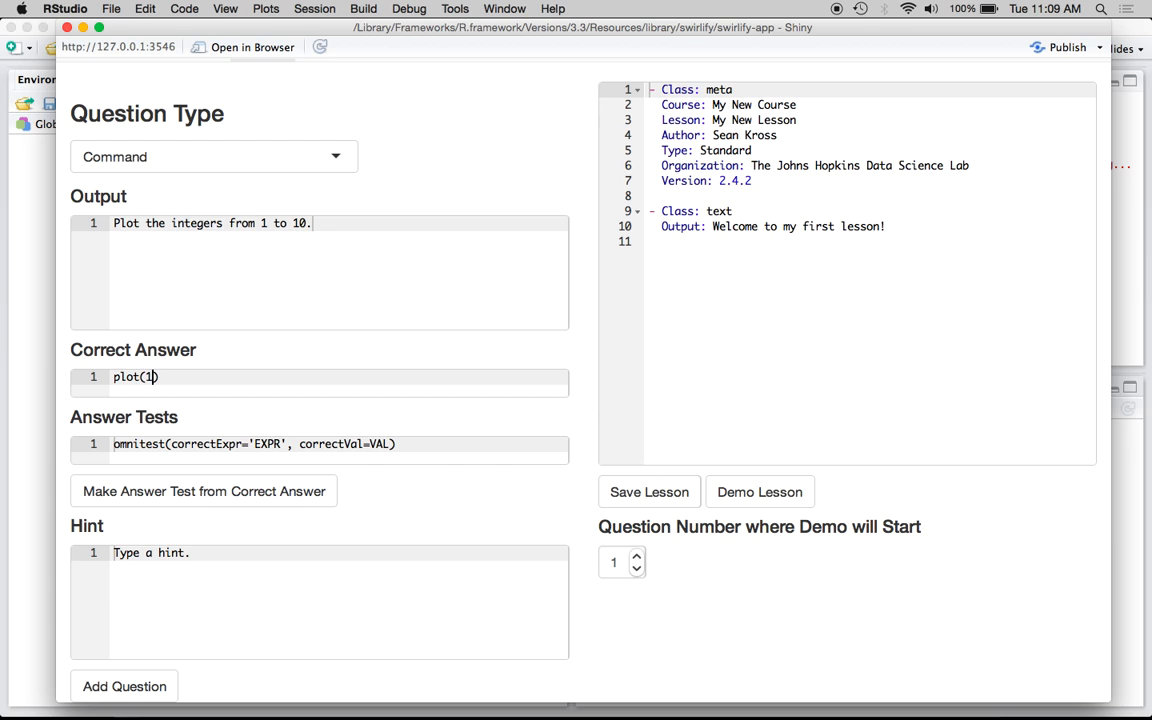
{"action": "type", "text": ":10"}
Generate the answer test from the correct answer
{"action": "double_click", "coordinate": [301, 445]}
{"action": "left_click", "coordinate": [305, 446]}
{"action": "left_click", "coordinate": [180, 377]}
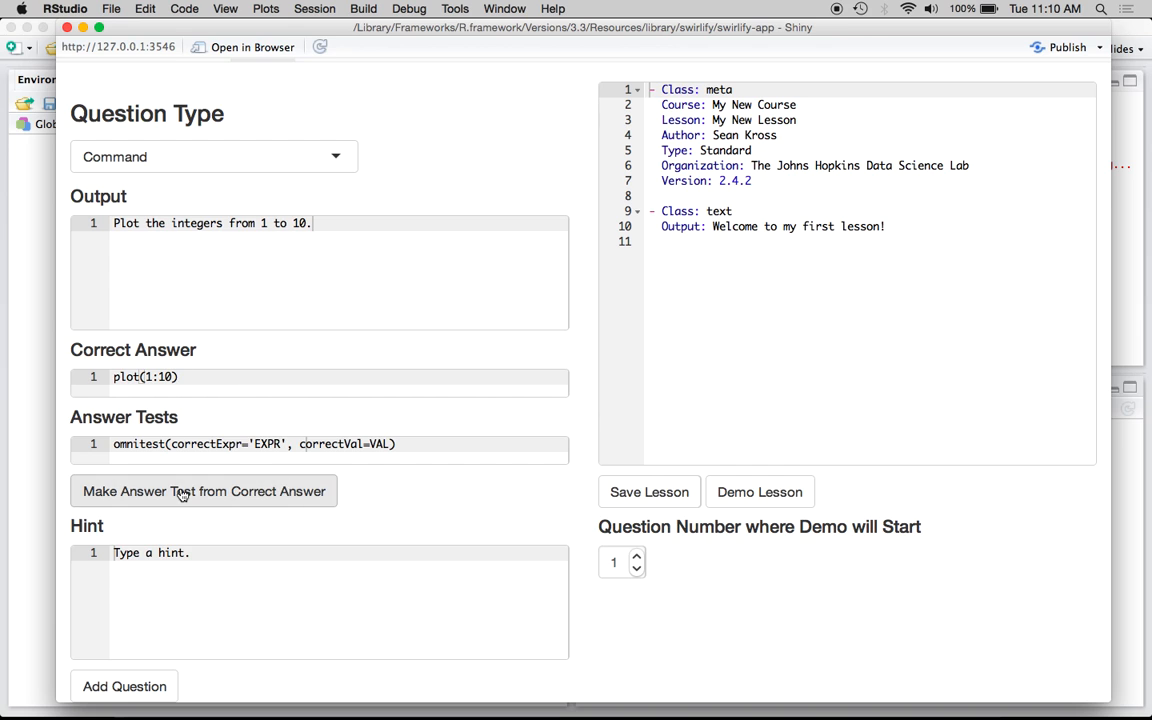
{"action": "left_click", "coordinate": [279, 489]}
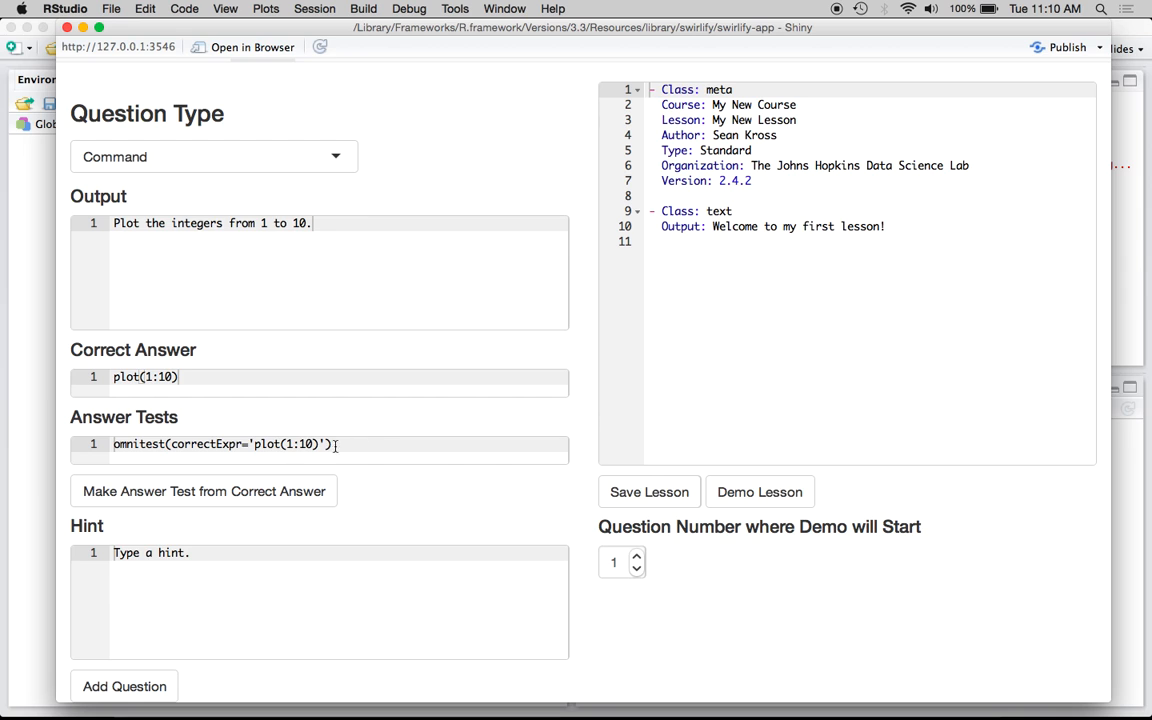
Set the hint to "You may want to use the plot() function."
{"action": "triple_click", "coordinate": [255, 572]}
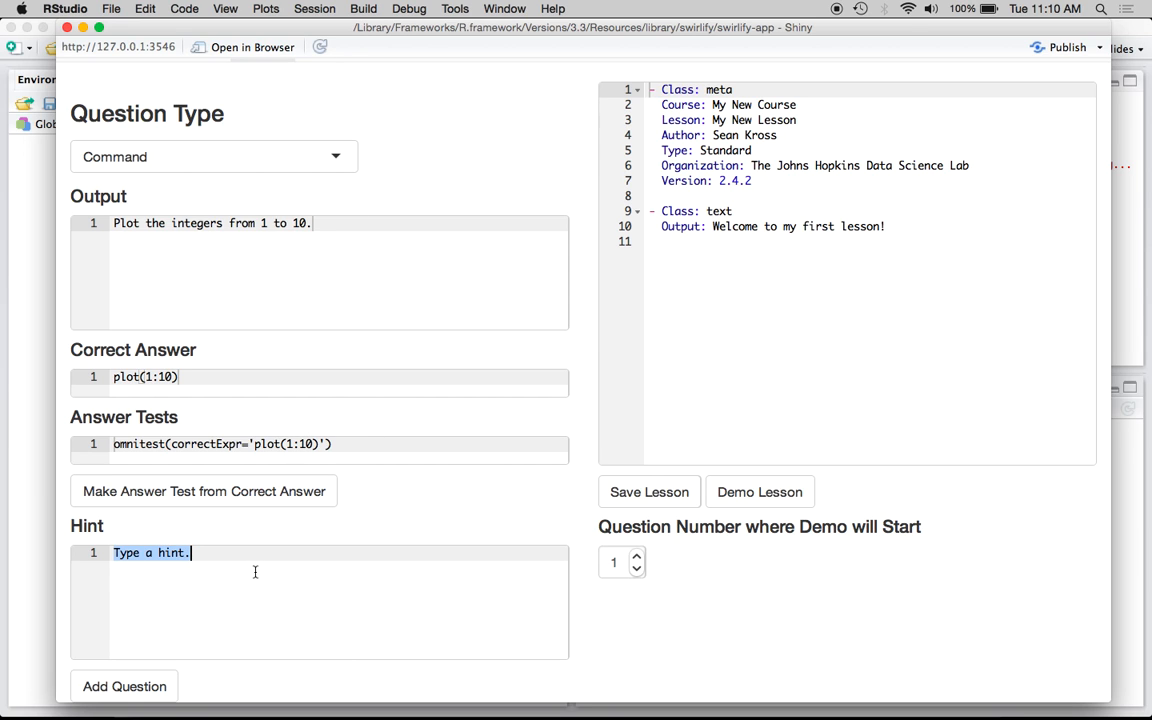
{"action": "key", "text": "BackSpace"}
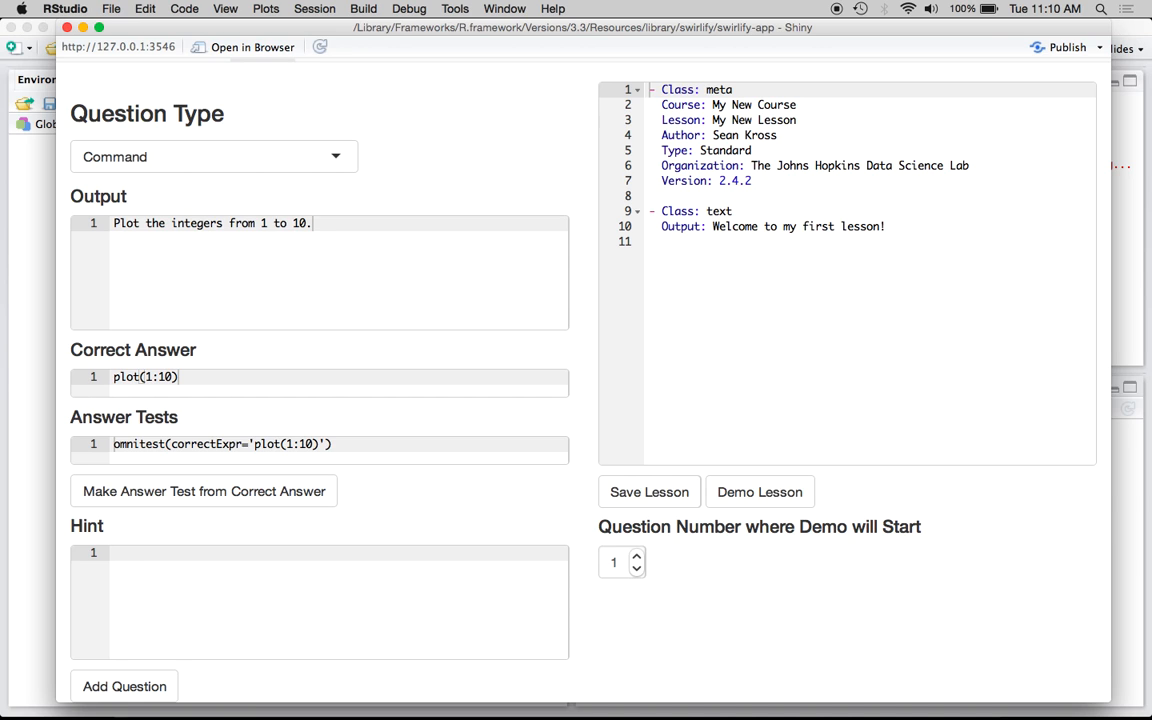
{"action": "type", "text": "You may want to use the ploit"}
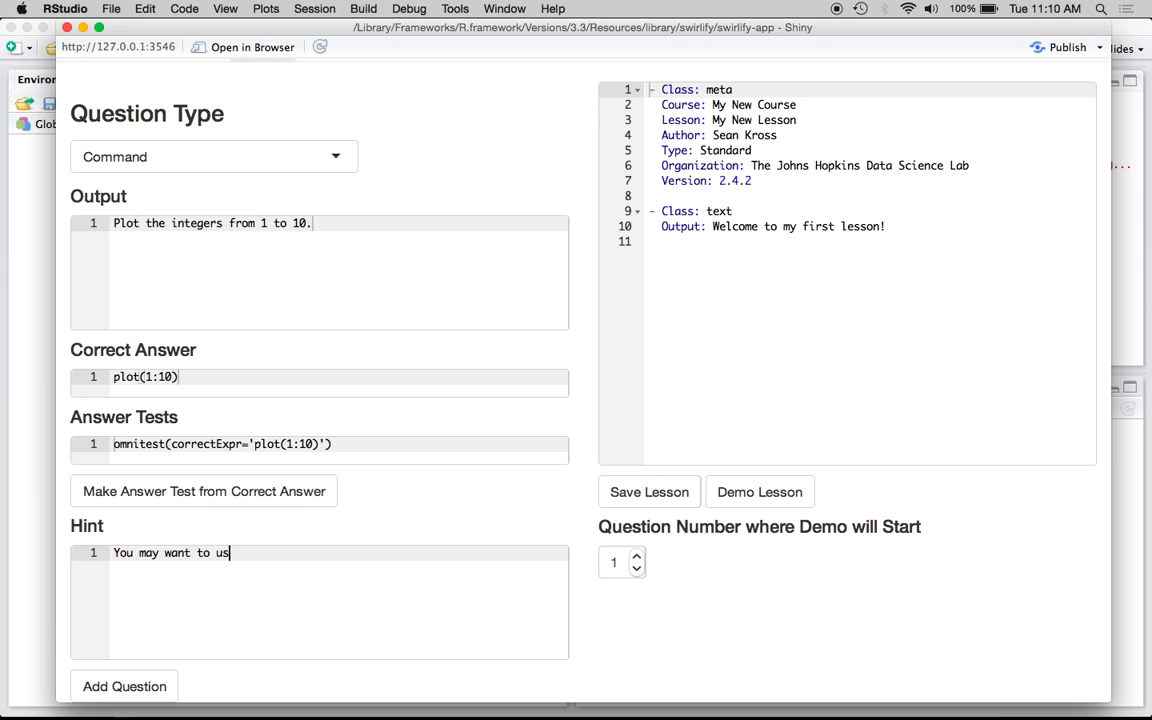
{"action": "key", "text": "BackSpace"}
{"action": "key", "text": "BackSpace"}
{"action": "type", "text": "t() function."}
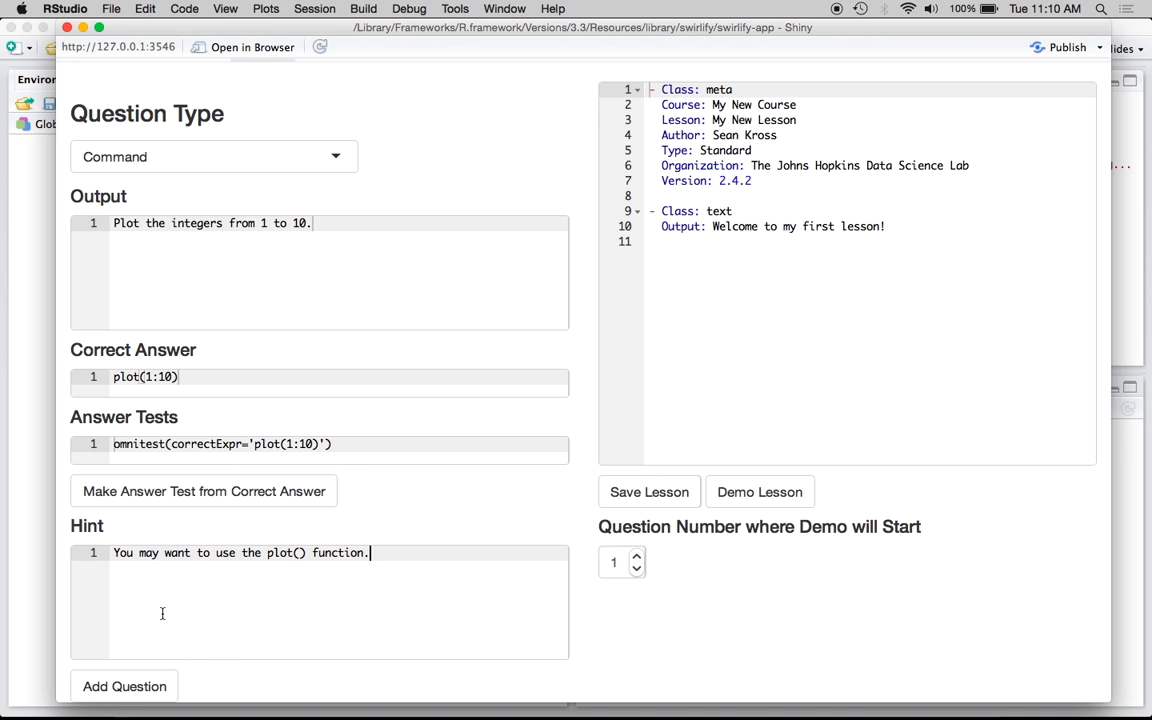
Add the Command question to the lesson and switch the question type to Multiple Choice
{"action": "left_click", "coordinate": [137, 684]}
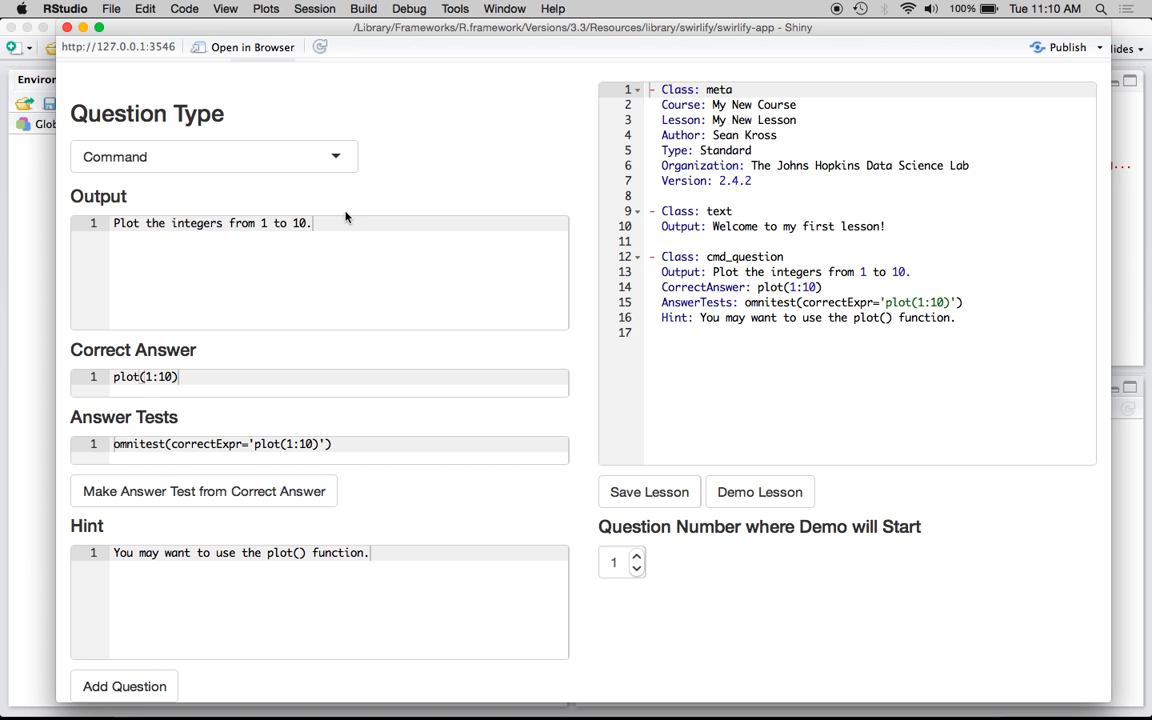
{"action": "left_click", "coordinate": [350, 165]}
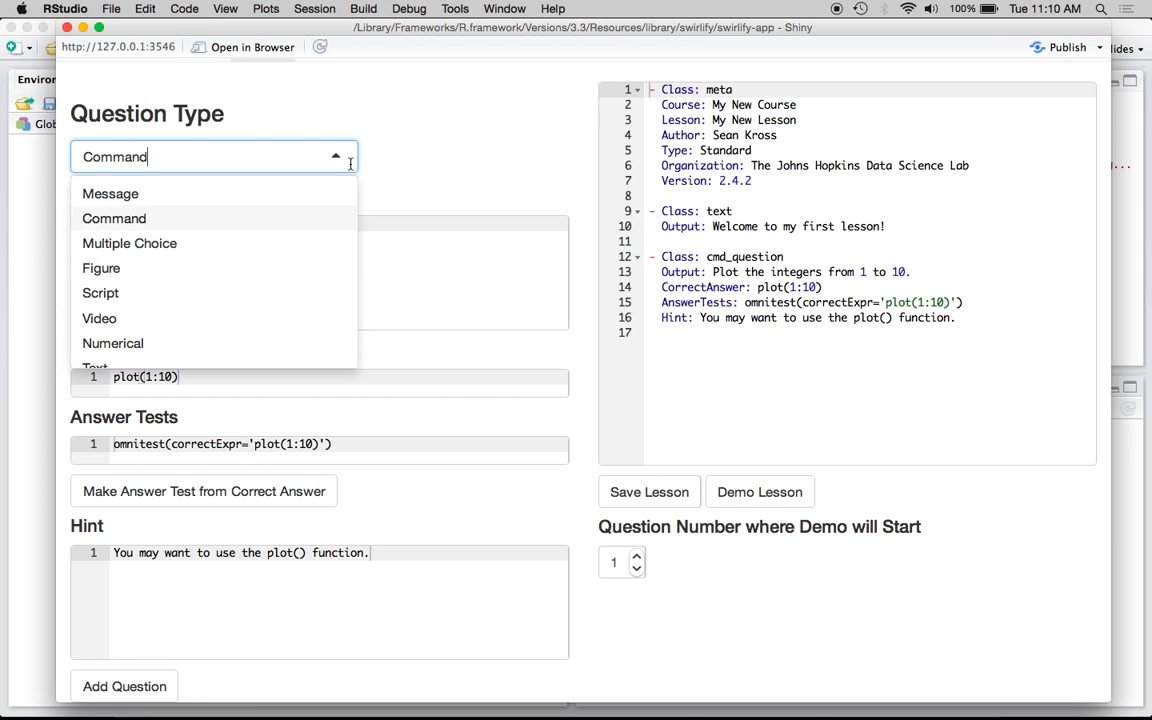
{"action": "left_click", "coordinate": [304, 250]}
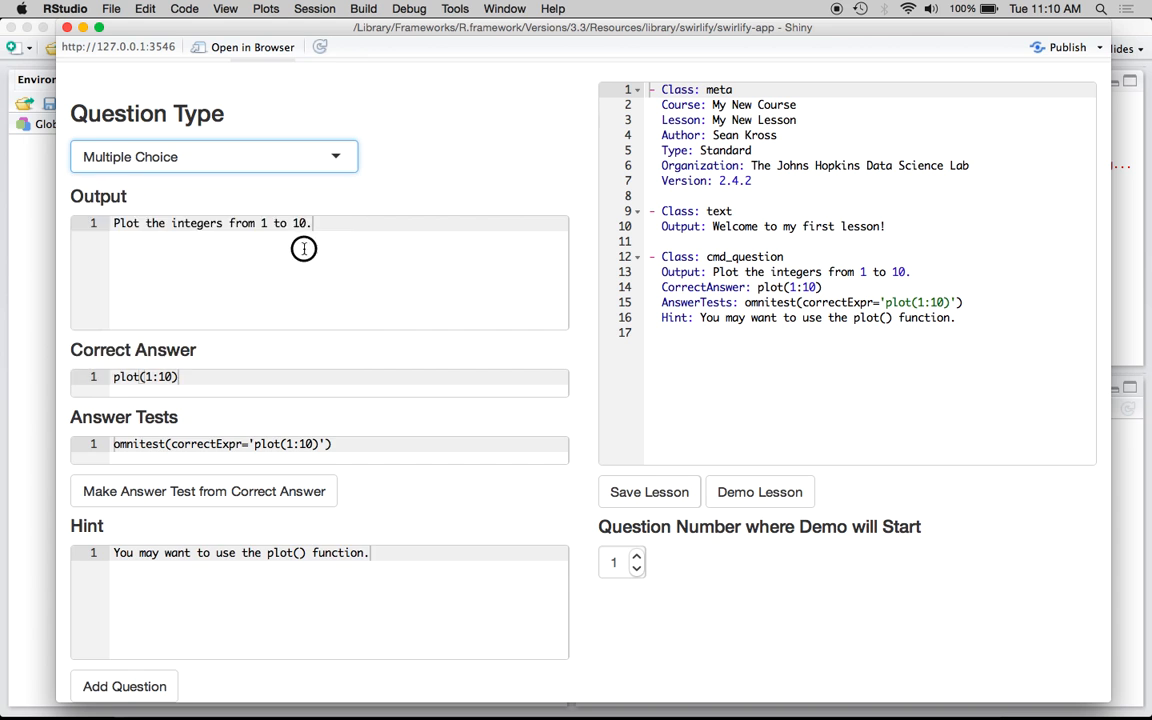
Set the multiple choice question's output to "What is the largest city in Maryland?"
{"action": "scroll", "coordinate": [304, 249], "scroll_direction": "down", "scroll_amount": 2}
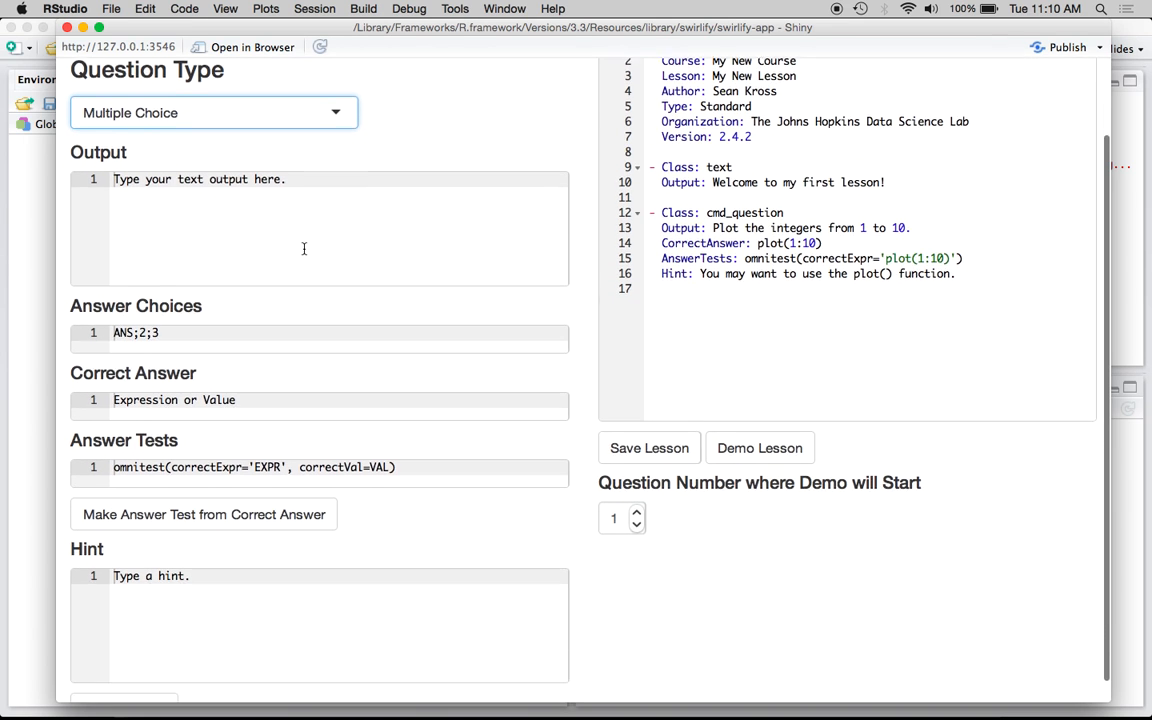
{"action": "left_click", "coordinate": [350, 206]}
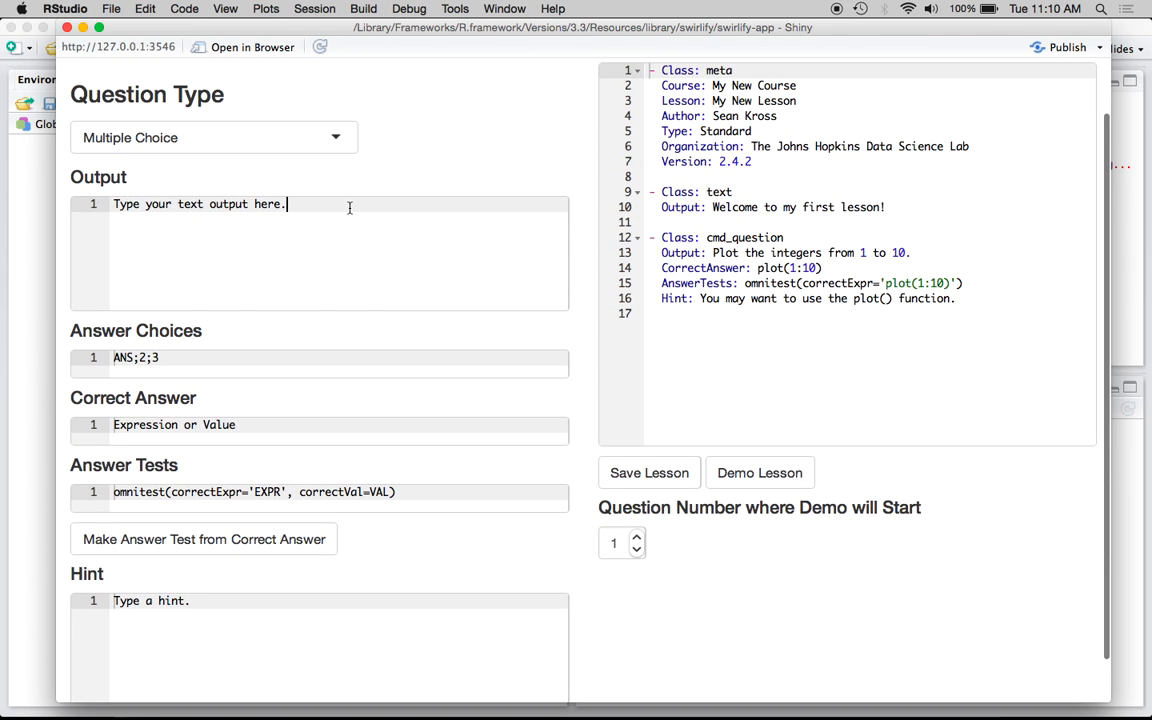
{"action": "key", "text": "super+a"}
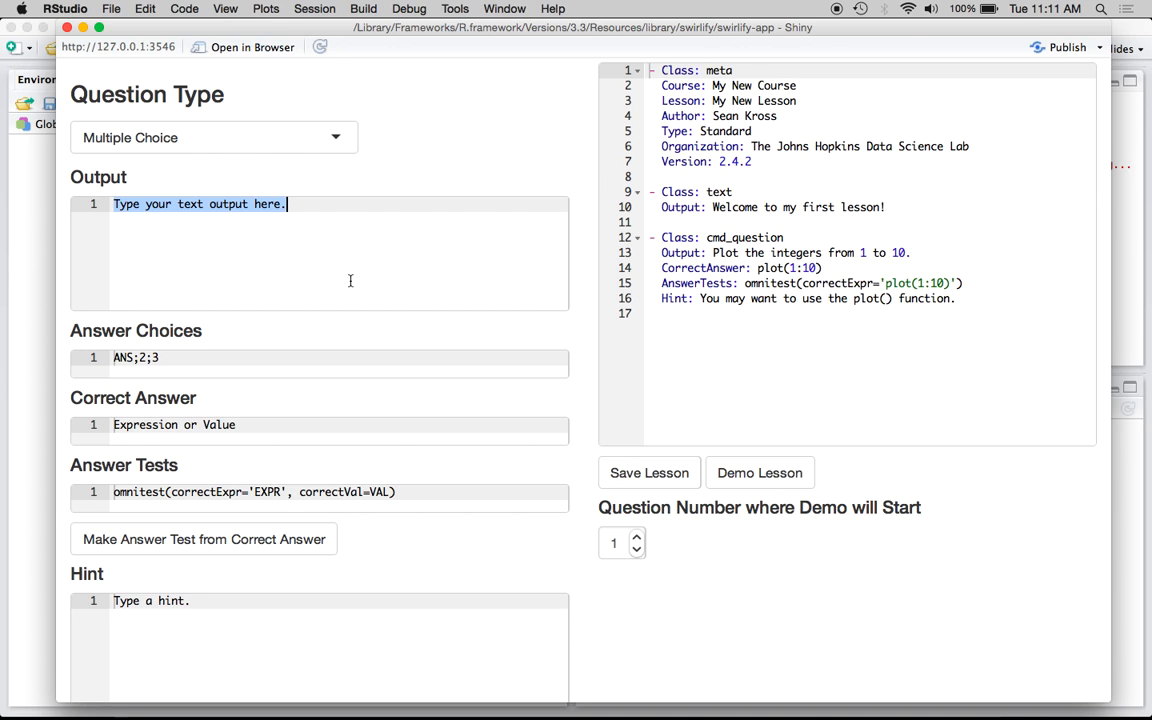
{"action": "key", "text": "BackSpace"}
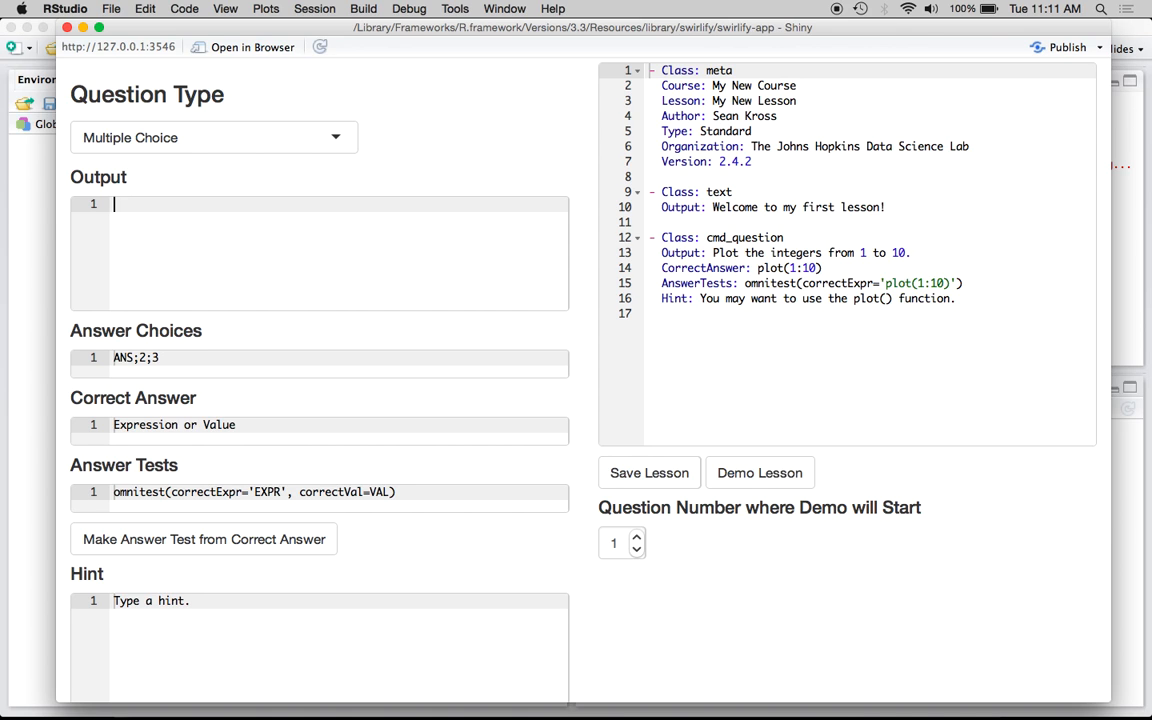
{"action": "type", "text": "What is the largest city i"}
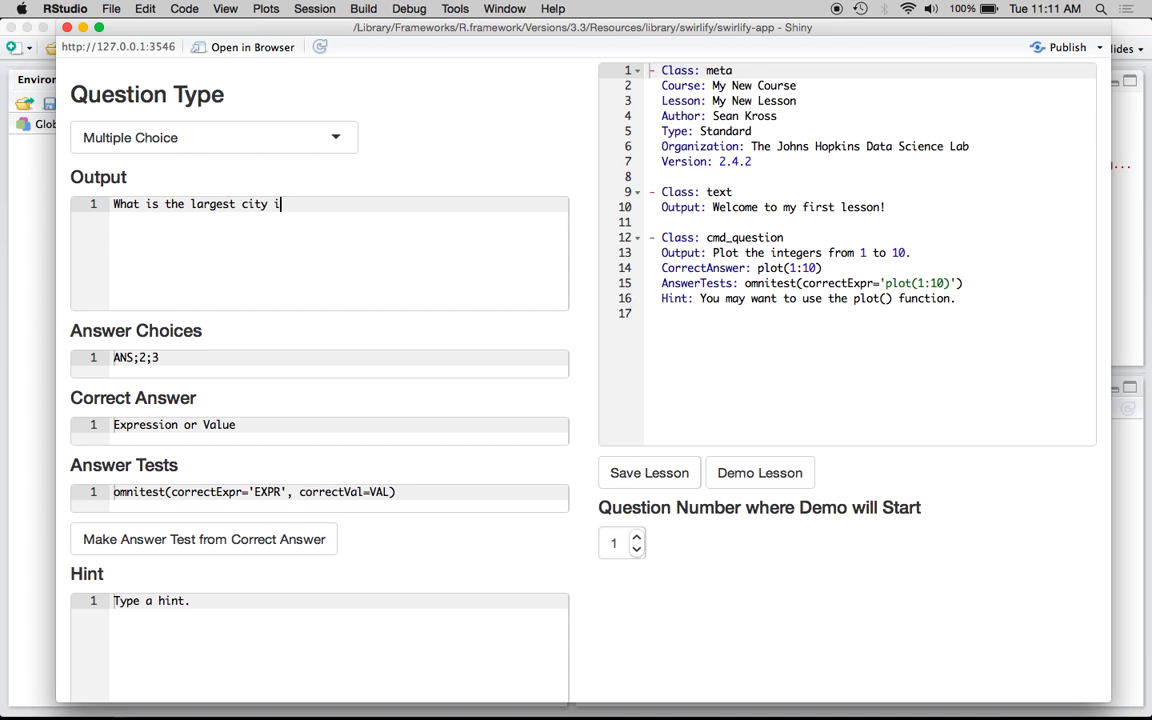
{"action": "type", "text": "n Maryland?"}
Set the answer choices to Baltimore;Frederick;Bethesda
{"action": "left_click", "coordinate": [135, 357]}
{"action": "key", "text": "BackSpace"}
{"action": "key", "text": "BackSpace"}
{"action": "key", "text": "BackSpace"}
{"action": "type", "text": "Baltim"}
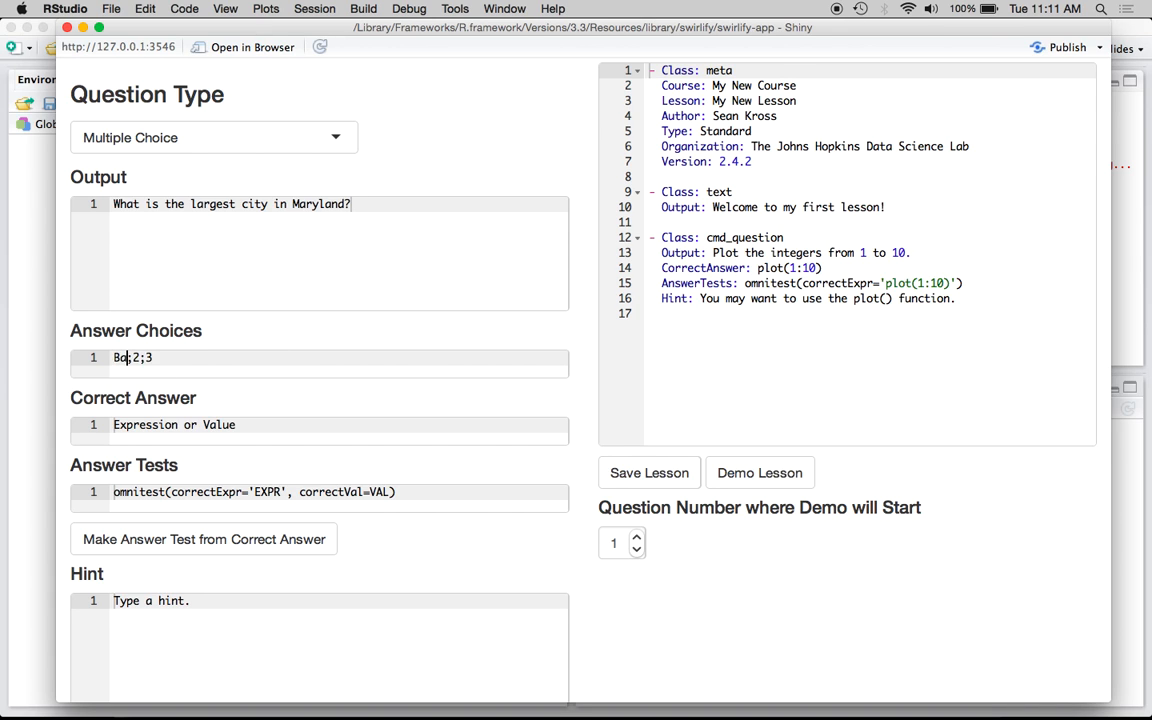
{"action": "type", "text": "ore"}
{"action": "left_click", "coordinate": [182, 357]}
{"action": "key", "text": "BackSpace"}
{"action": "type", "text": "Frederick"}
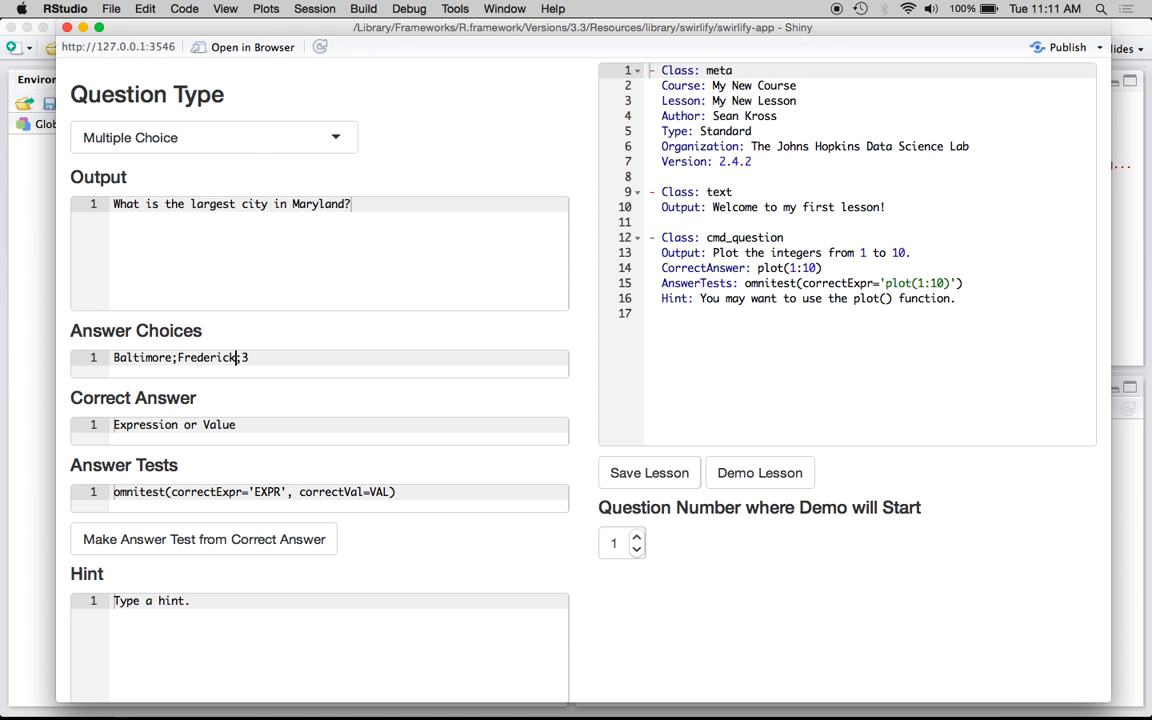
{"action": "key", "text": "Right"}
{"action": "key", "text": "Right"}
{"action": "type", "text": "Bethesda"}
Set the Correct Answer to Baltimore
{"action": "scroll", "coordinate": [327, 357], "scroll_direction": "down", "scroll_amount": 2}
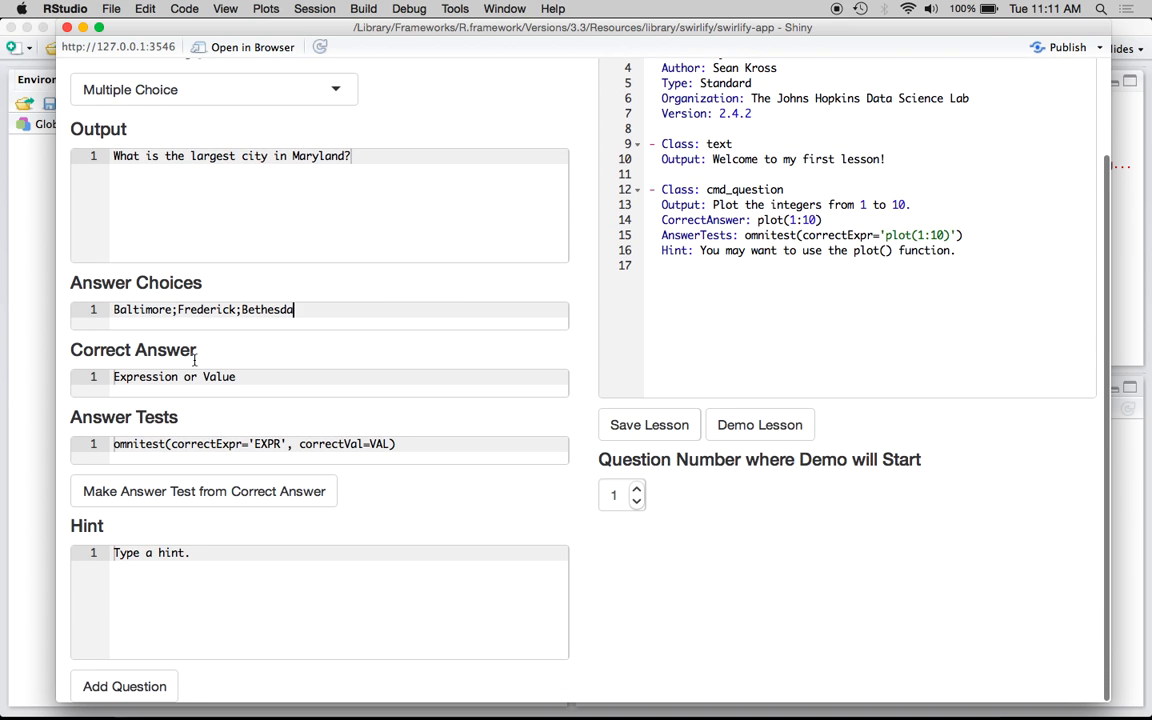
{"action": "triple_click", "coordinate": [224, 372]}
{"action": "type", "text": "Balt"}
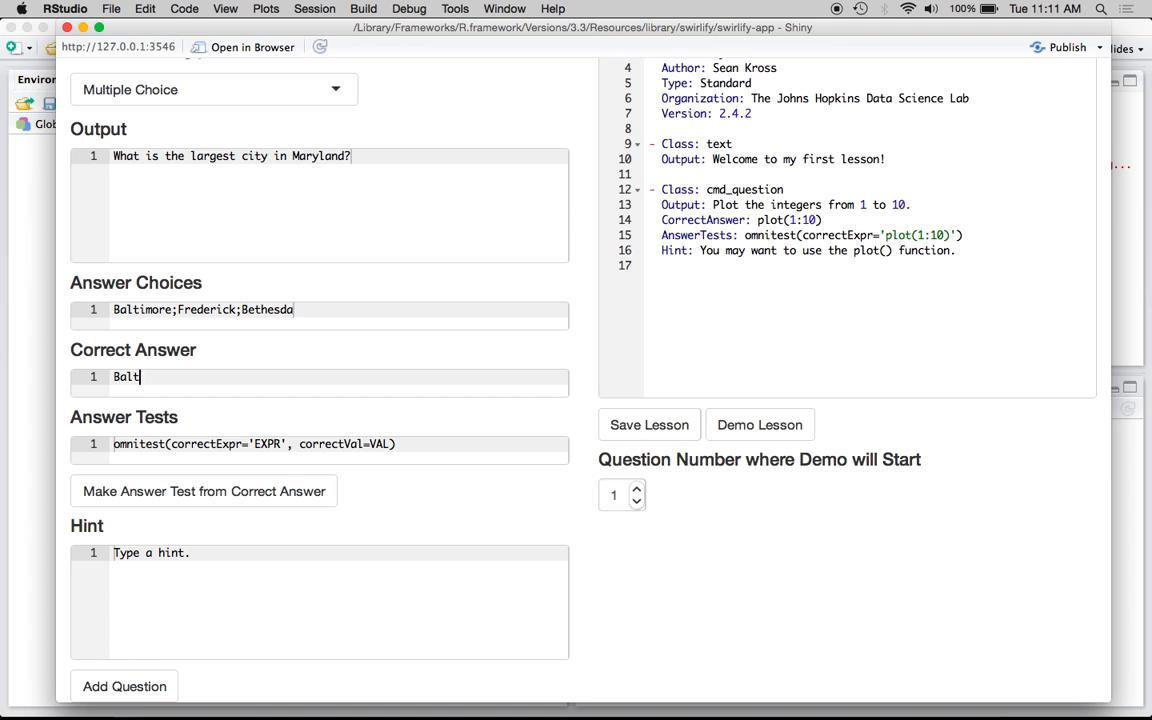
{"action": "type", "text": "imore"}
Generate the answer test from the correct answer
{"action": "scroll", "coordinate": [389, 393], "scroll_direction": "up", "scroll_amount": 1}
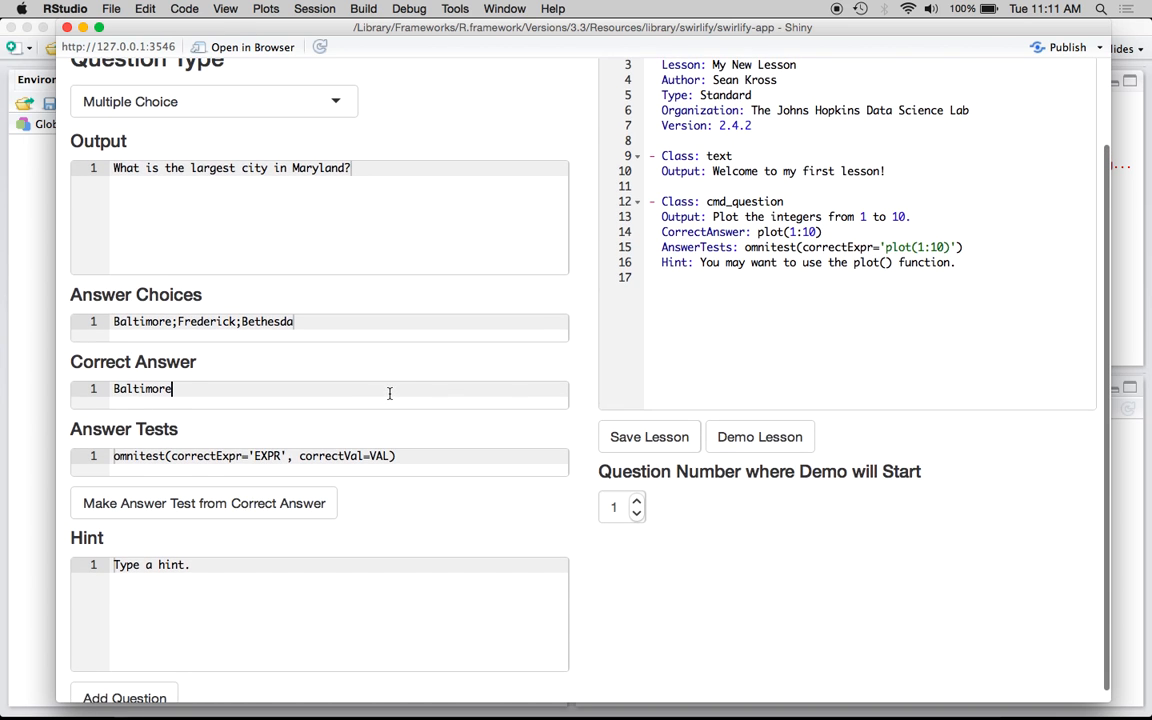
{"action": "scroll", "coordinate": [322, 392], "scroll_direction": "up", "scroll_amount": 1}
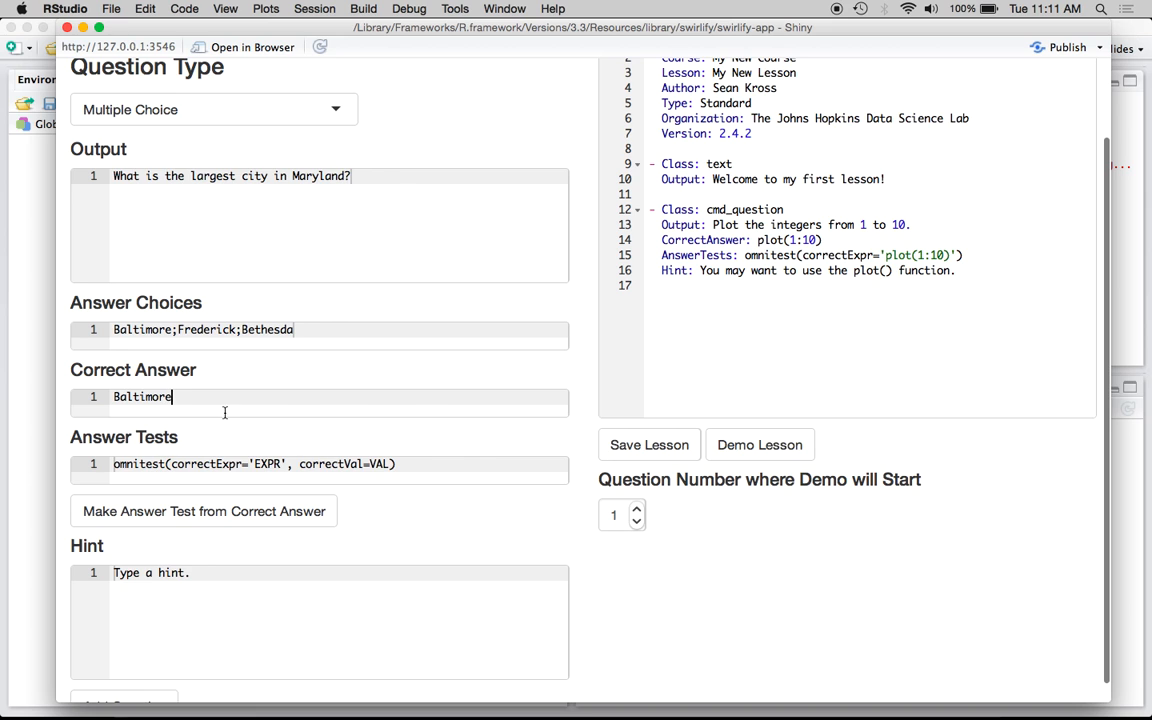
{"action": "left_click", "coordinate": [224, 510]}
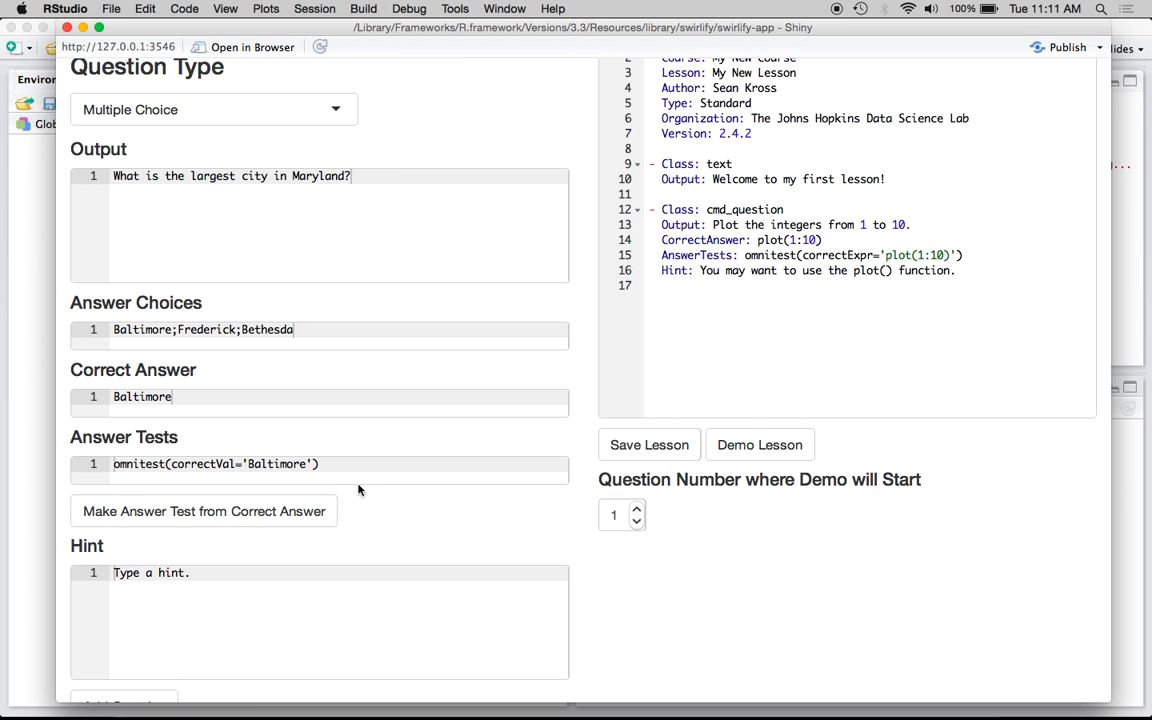
Set the hint to "This city is known as Charm City."
{"action": "scroll", "coordinate": [355, 490], "scroll_direction": "down", "scroll_amount": 2}
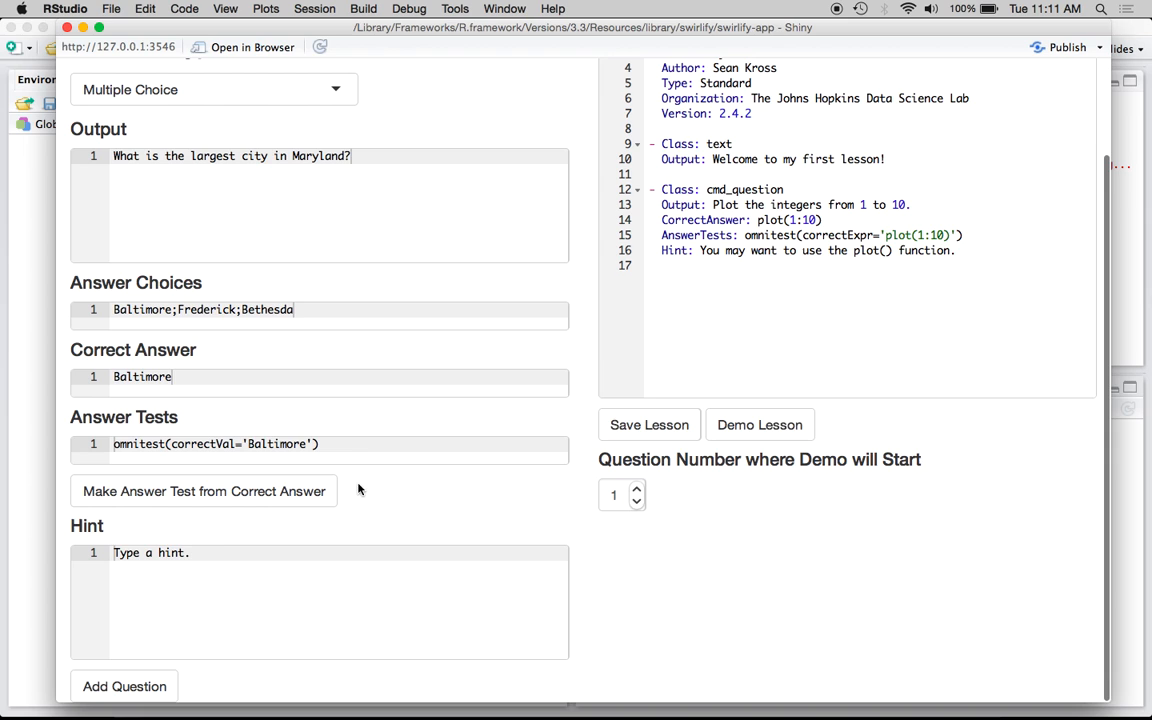
{"action": "triple_click", "coordinate": [233, 553]}
{"action": "key", "text": "BackSpace"}
{"action": "type", "text": "Think"}
{"action": "key", "text": "super+a"}
{"action": "type", "text": "Whi"}
{"action": "key", "text": "BackSpace"}
{"action": "key", "text": "BackSpace"}
{"action": "type", "text": "hci"}
{"action": "key", "text": "BackSpace"}
{"action": "key", "text": "BackSpace"}
{"action": "type", "text": "ich city "}
{"action": "type", "text": "is"}
{"action": "key", "text": "BackSpace"}
{"action": "key", "text": "BackSpace"}
{"action": "type", "text": "is kno"}
{"action": "key", "text": "super+a"}
{"action": "type", "text": "This city is known "}
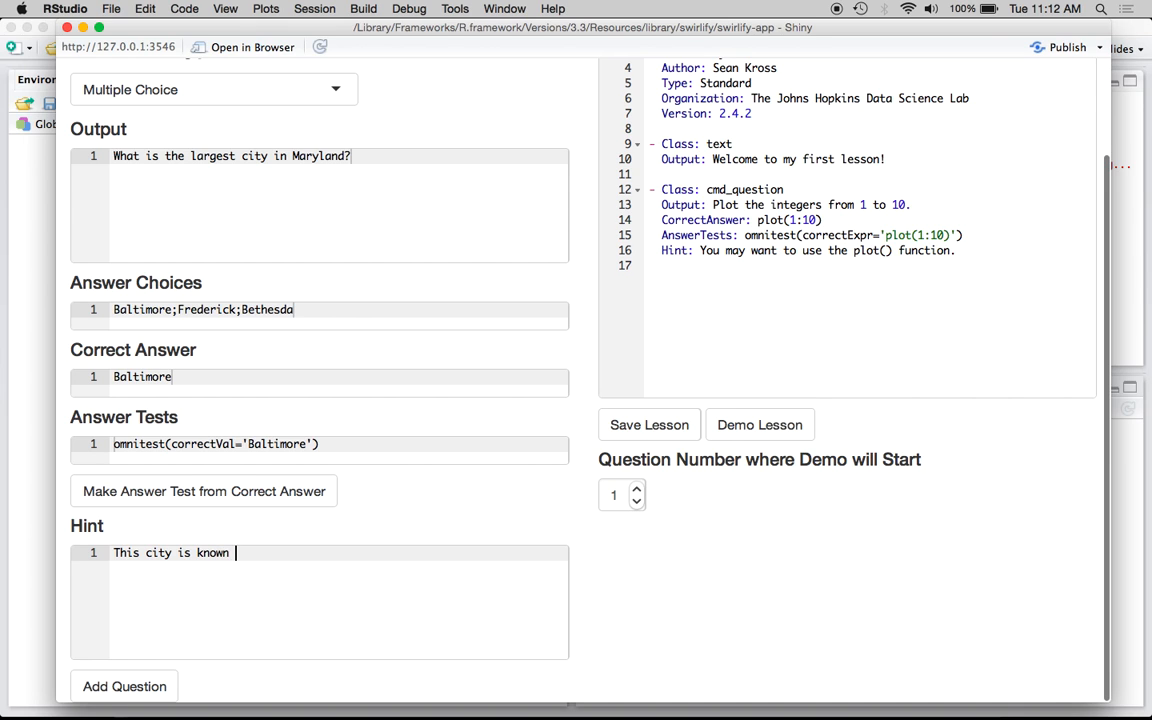
{"action": "type", "text": "as Charm"}
{"action": "type", "text": " City,"}
{"action": "key", "text": "BackSpace"}
{"action": "key", "text": "BackSpace"}
{"action": "type", "text": "."}
Add the Multiple Choice question to the lesson
{"action": "left_click", "coordinate": [155, 686]}
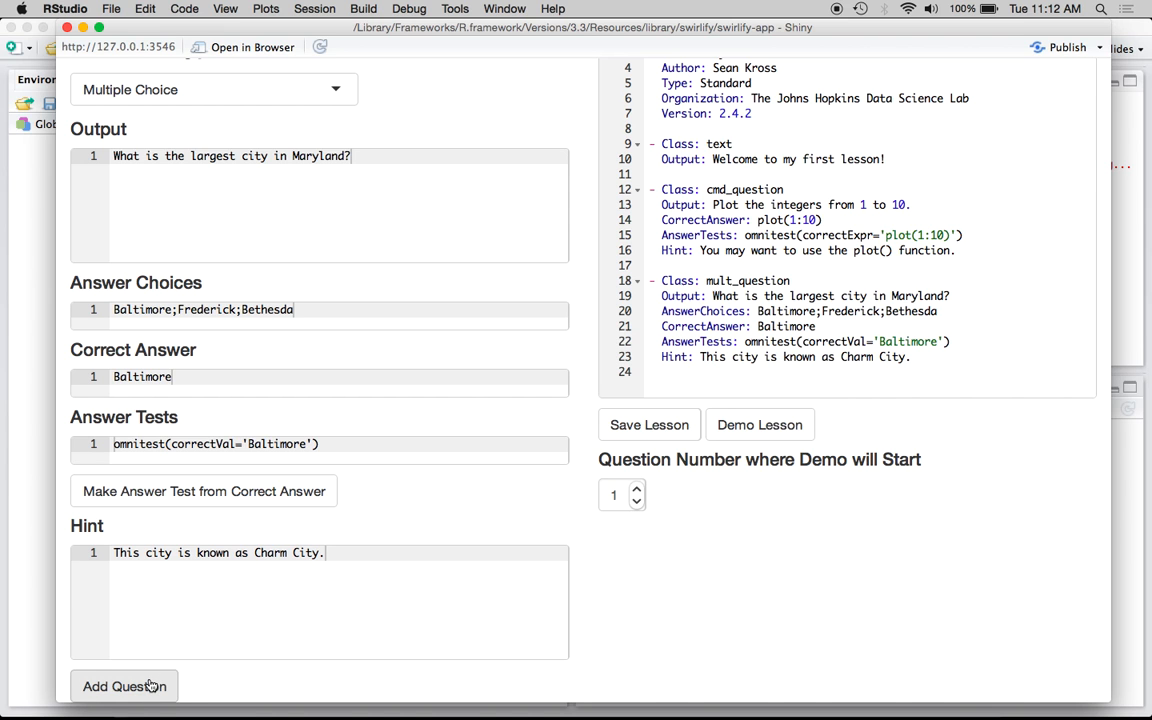
{"action": "scroll", "coordinate": [760, 285], "scroll_direction": "up", "scroll_amount": 3}
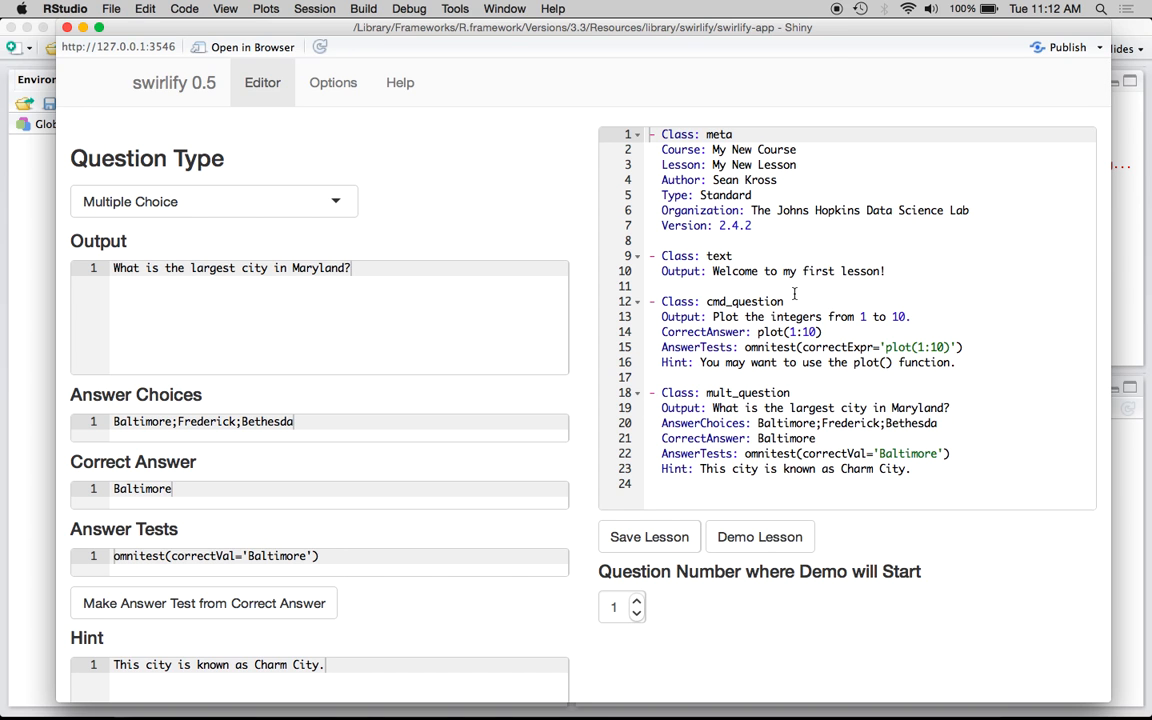
{"action": "scroll", "coordinate": [740, 286], "scroll_direction": "down", "scroll_amount": 1}
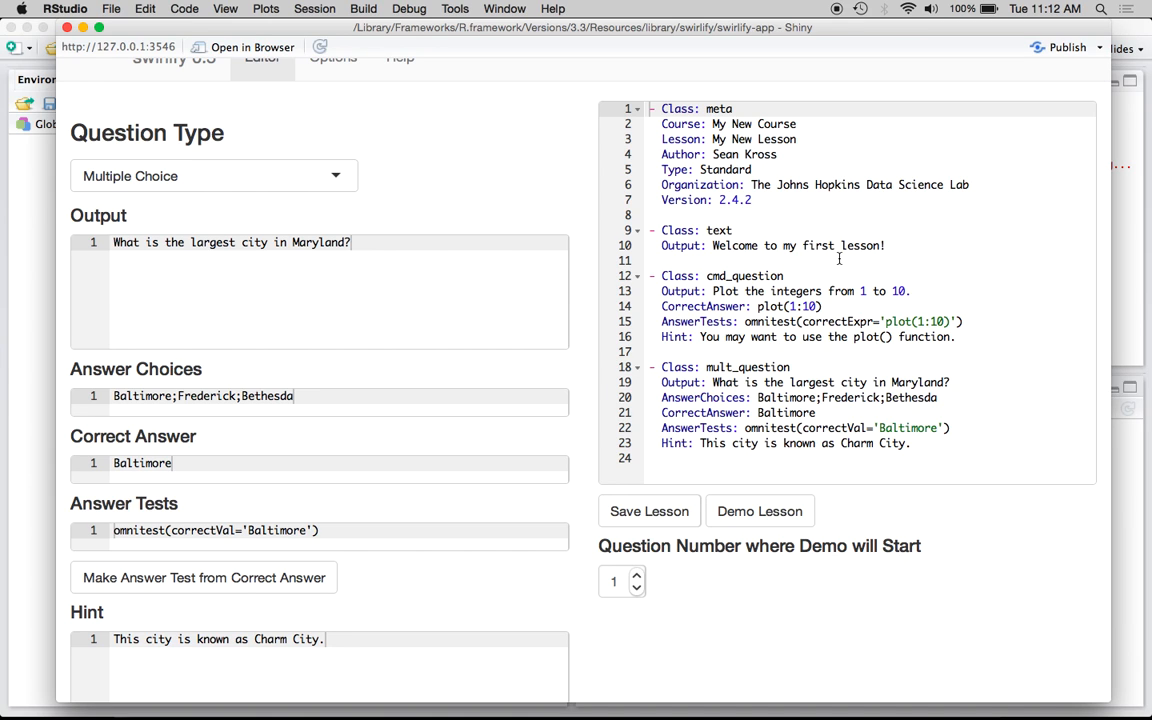
Demo the lesson, answering the command question with plot(1:10) and the multiple choice question with option 1
{"action": "left_click", "coordinate": [735, 512]}
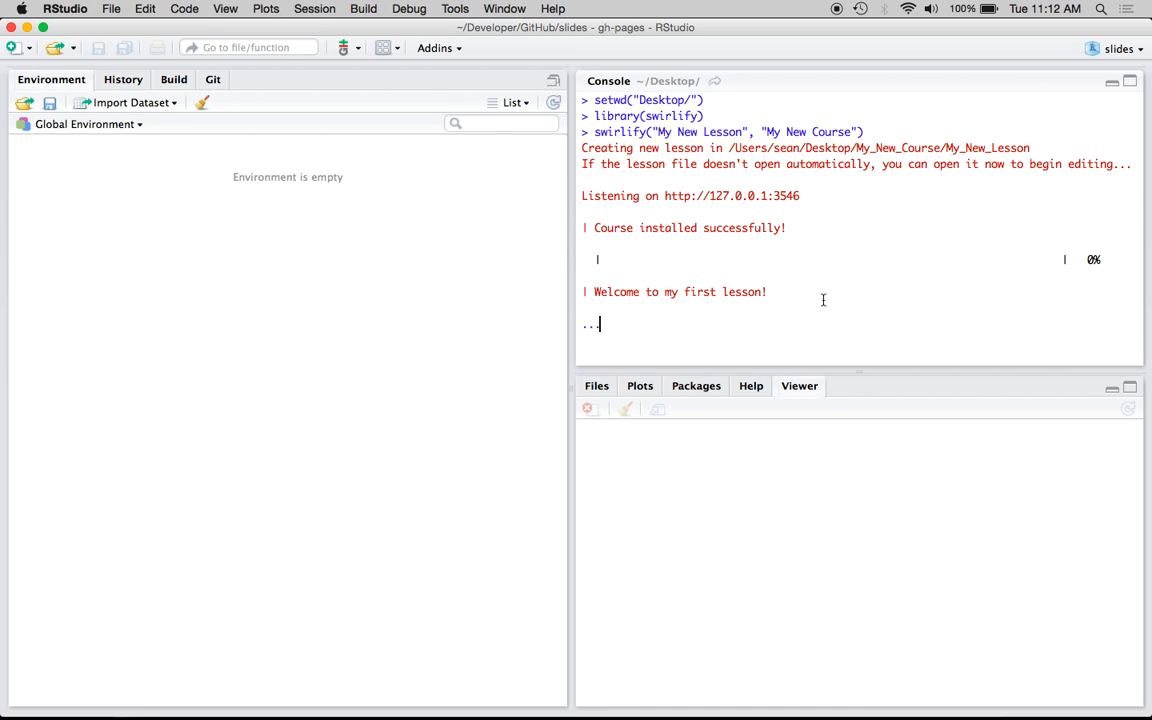
{"action": "key", "text": "Return"}
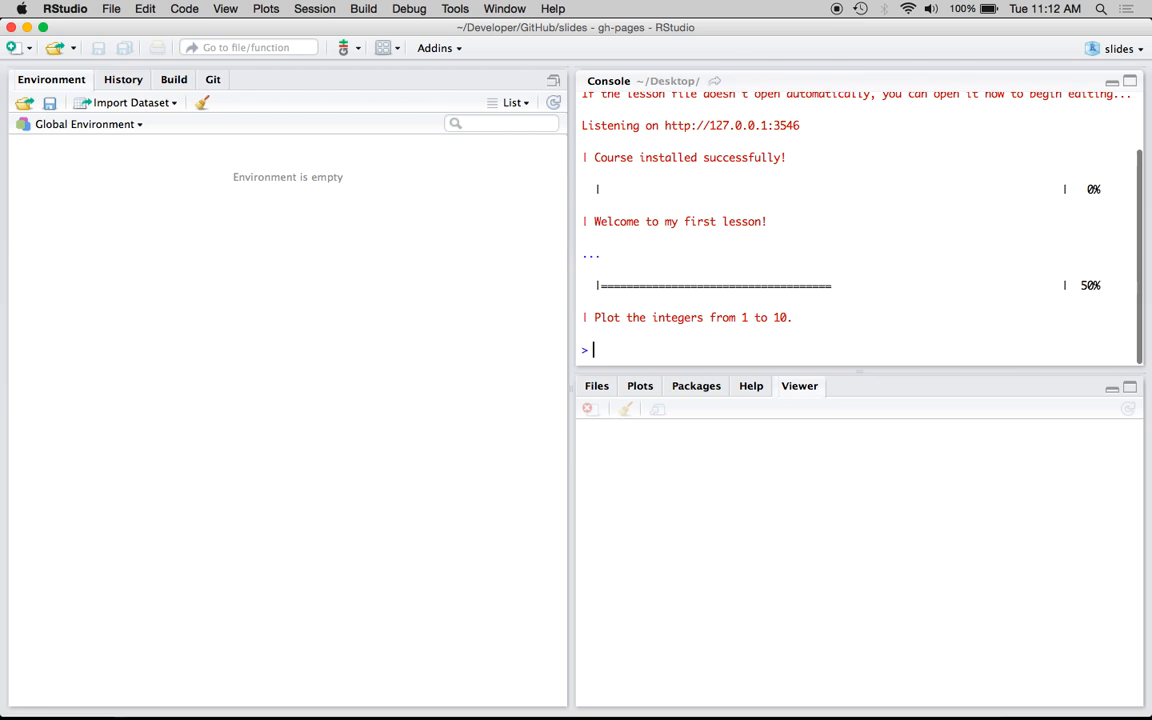
{"action": "type", "text": "plot(1"}
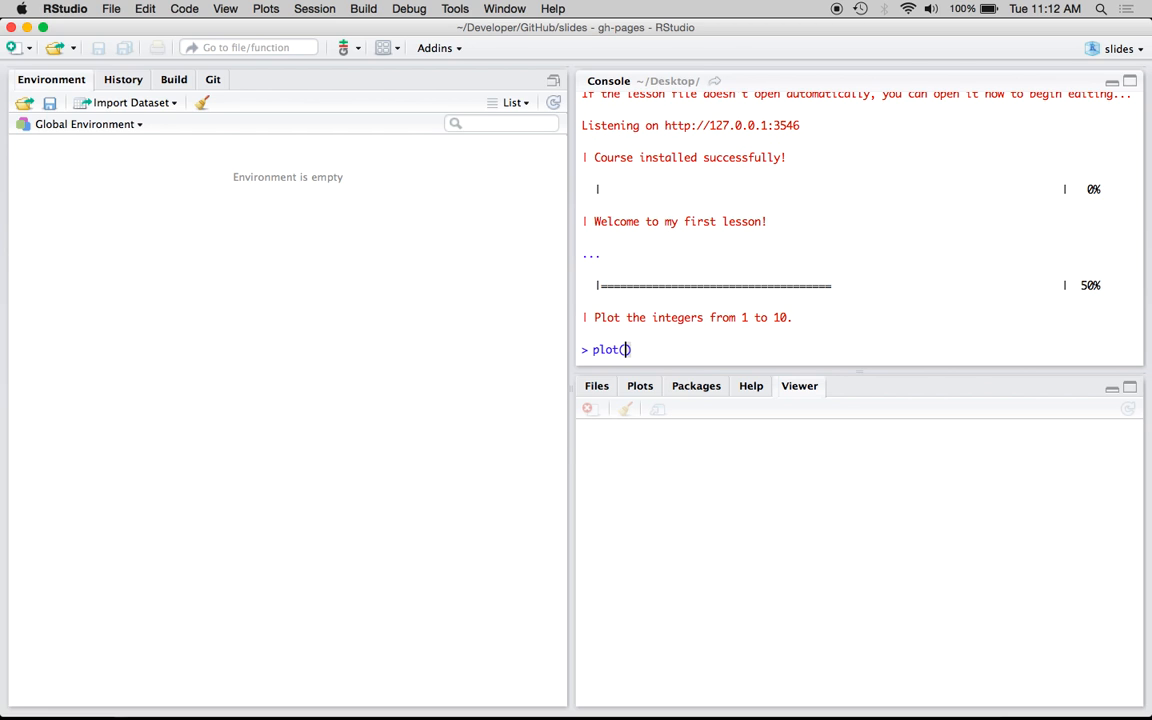
{"action": "type", "text": ":10"}
{"action": "key", "text": "Return"}
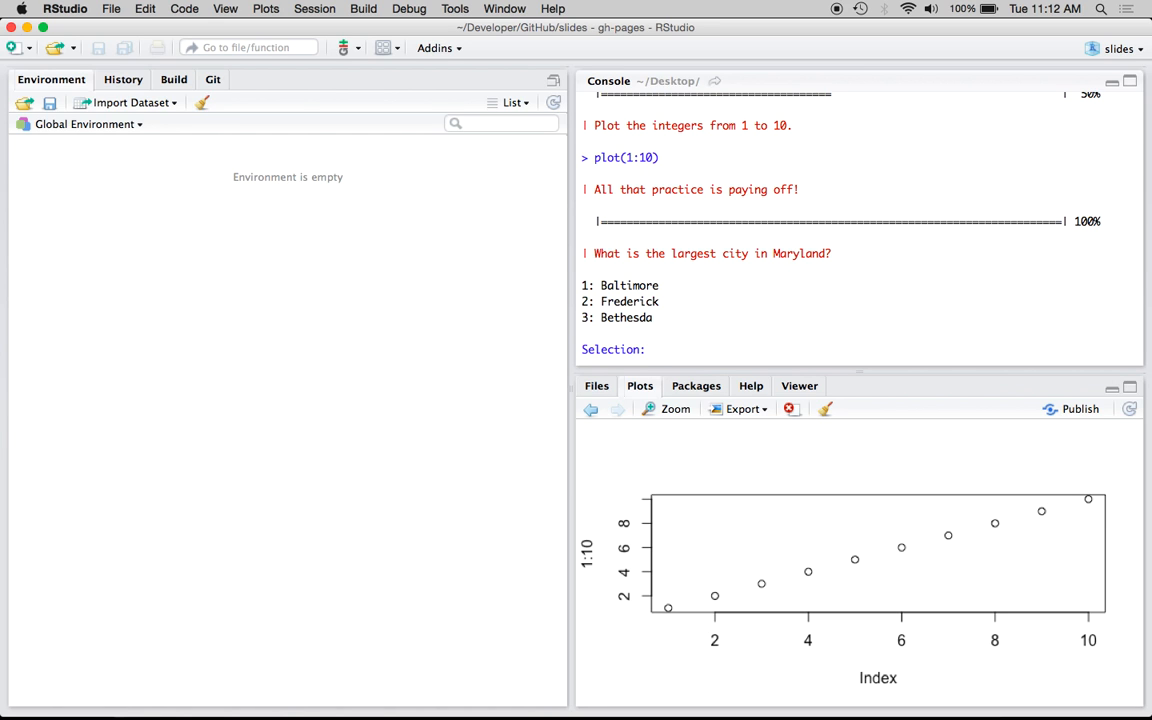
{"action": "type", "text": "1"}
{"action": "key", "text": "Return"}
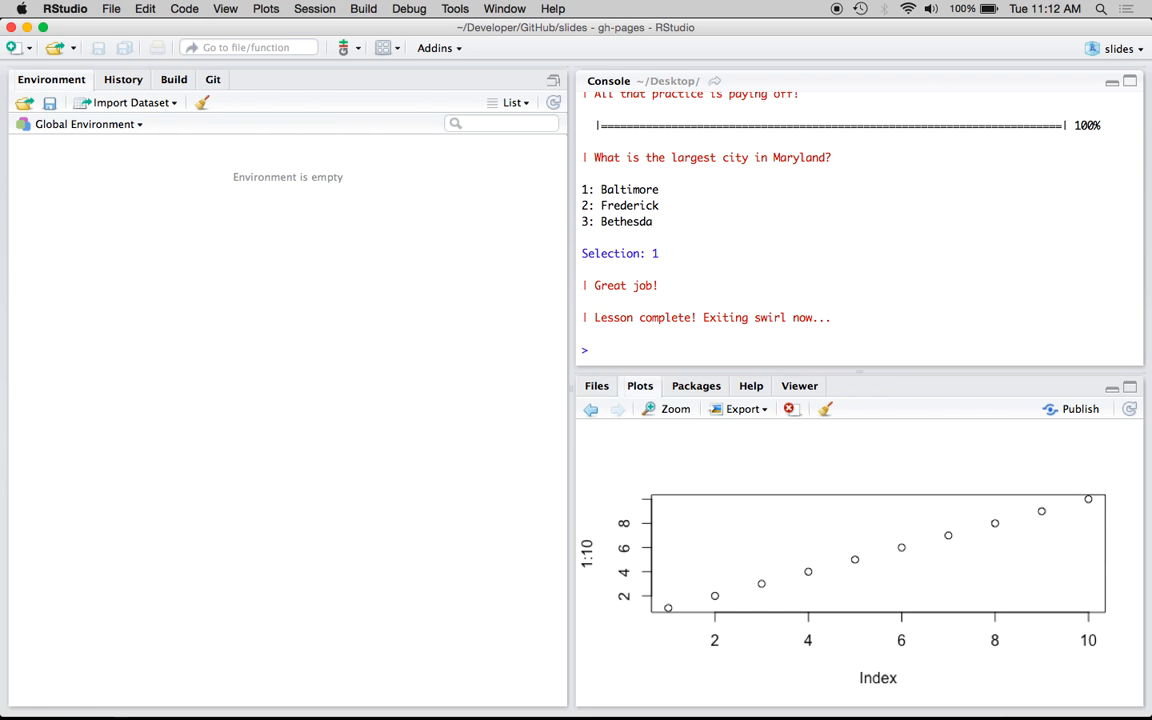
Rerun swirlify("My New Lesson", "My New Course") from the console history and widen the editor window
{"action": "key", "text": "Up"}
{"action": "key", "text": "Up"}
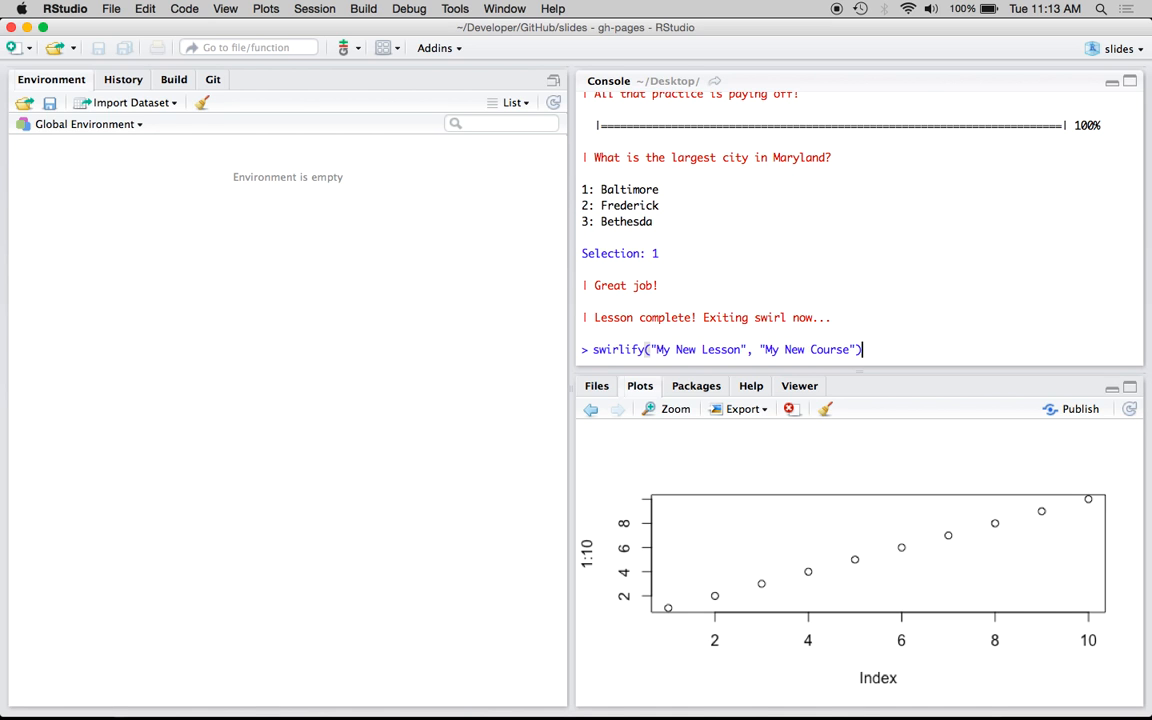
{"action": "key", "text": "Return"}
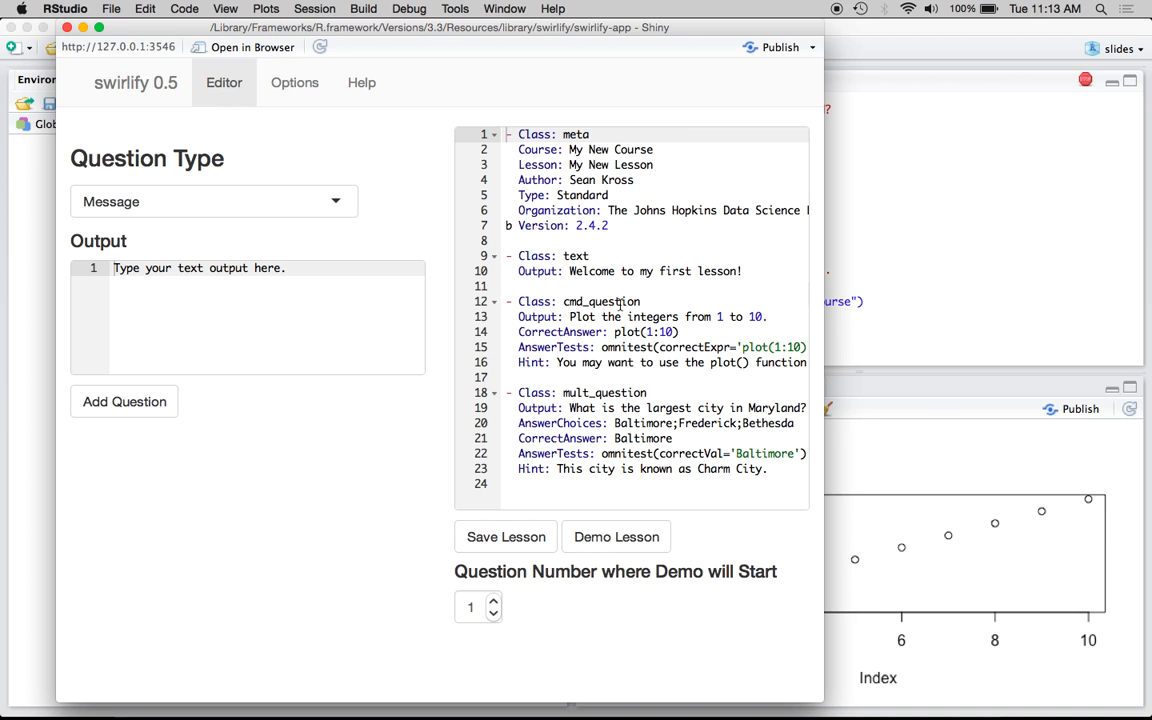
{"action": "left_click_drag", "start_coordinate": [823, 320], "coordinate": [1149, 322]}
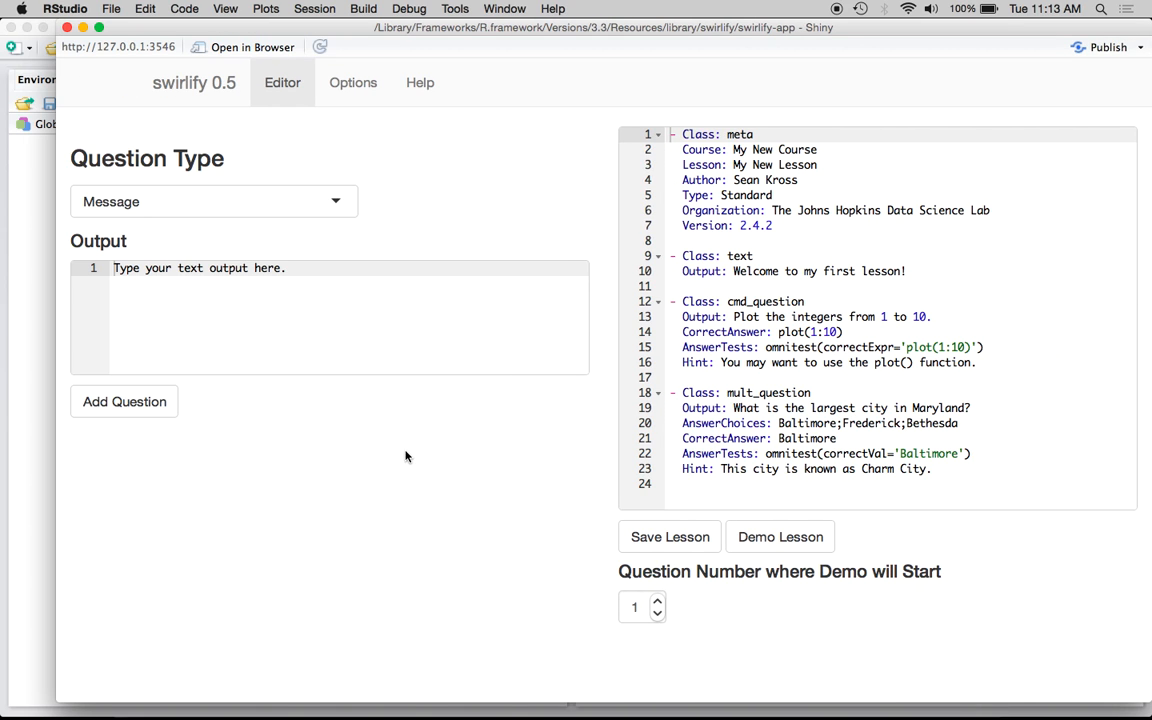
Preview the Figure question template, then switch the question type to Video
{"action": "left_click", "coordinate": [335, 202]}
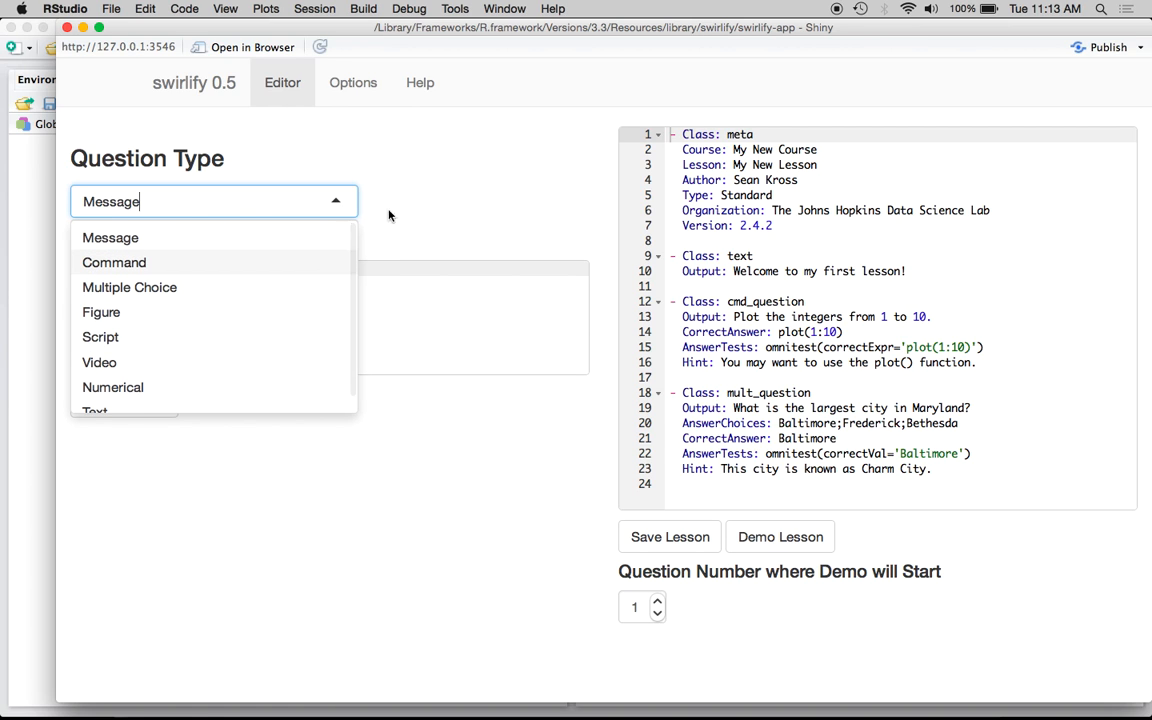
{"action": "scroll", "coordinate": [314, 275], "scroll_direction": "down", "scroll_amount": 2}
{"action": "scroll", "coordinate": [314, 275], "scroll_direction": "up", "scroll_amount": 2}
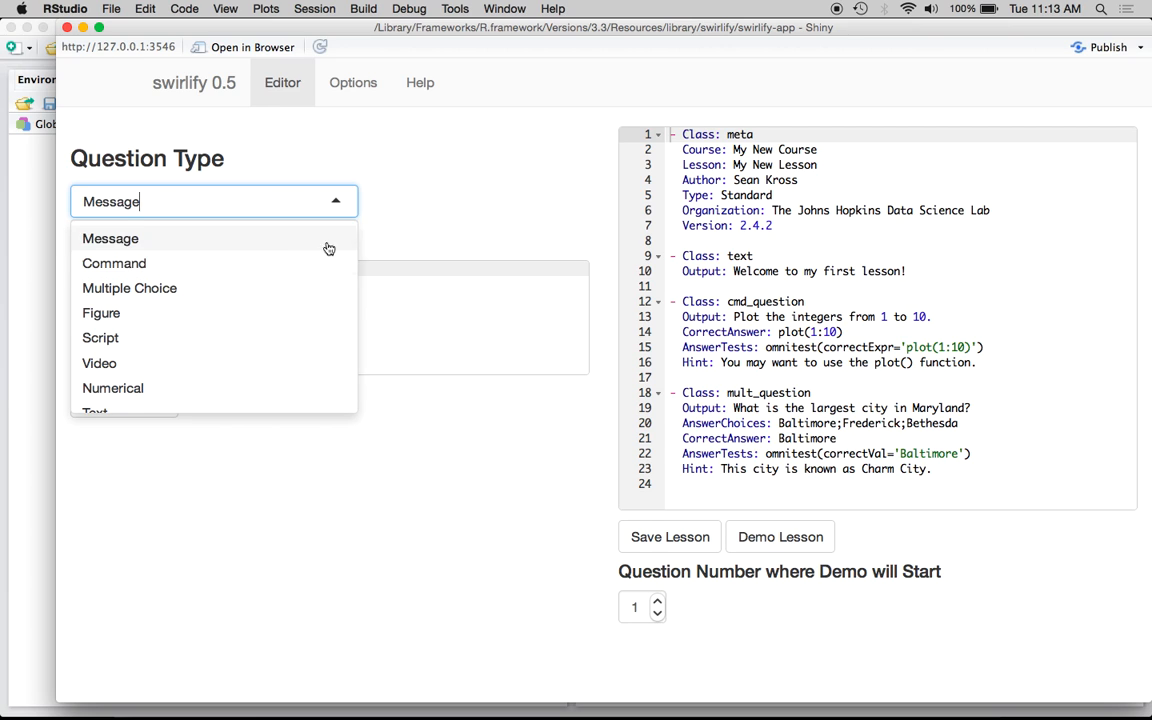
{"action": "left_click", "coordinate": [283, 312]}
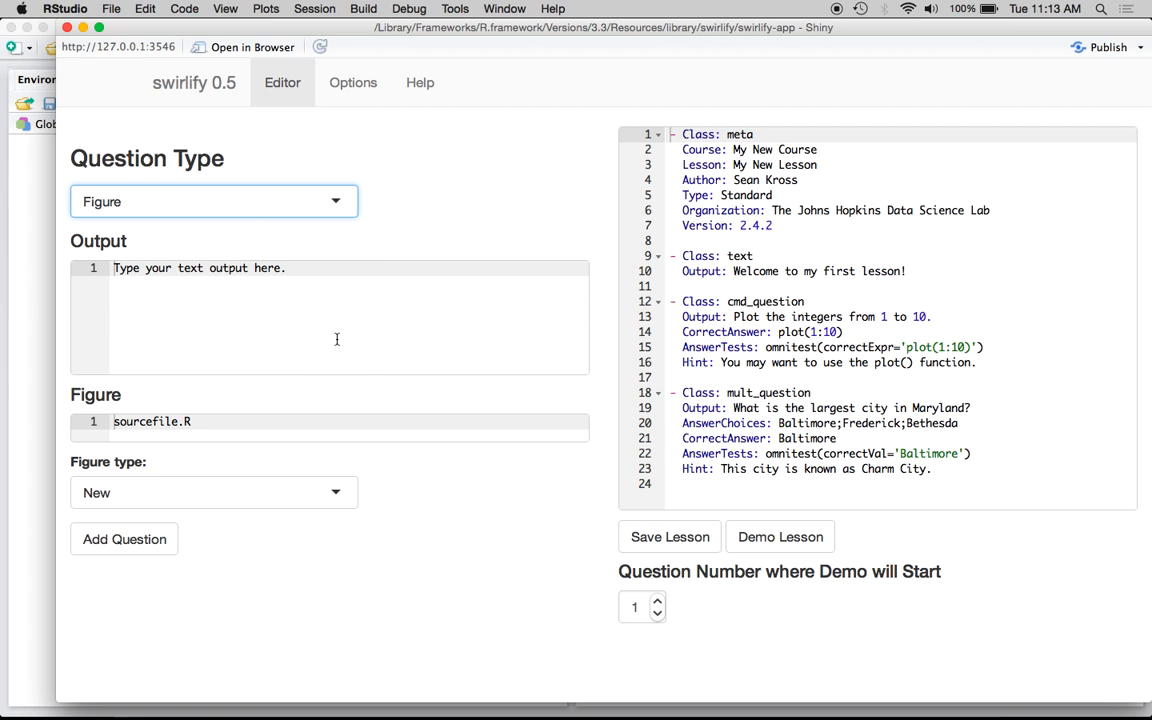
{"action": "left_click", "coordinate": [245, 194]}
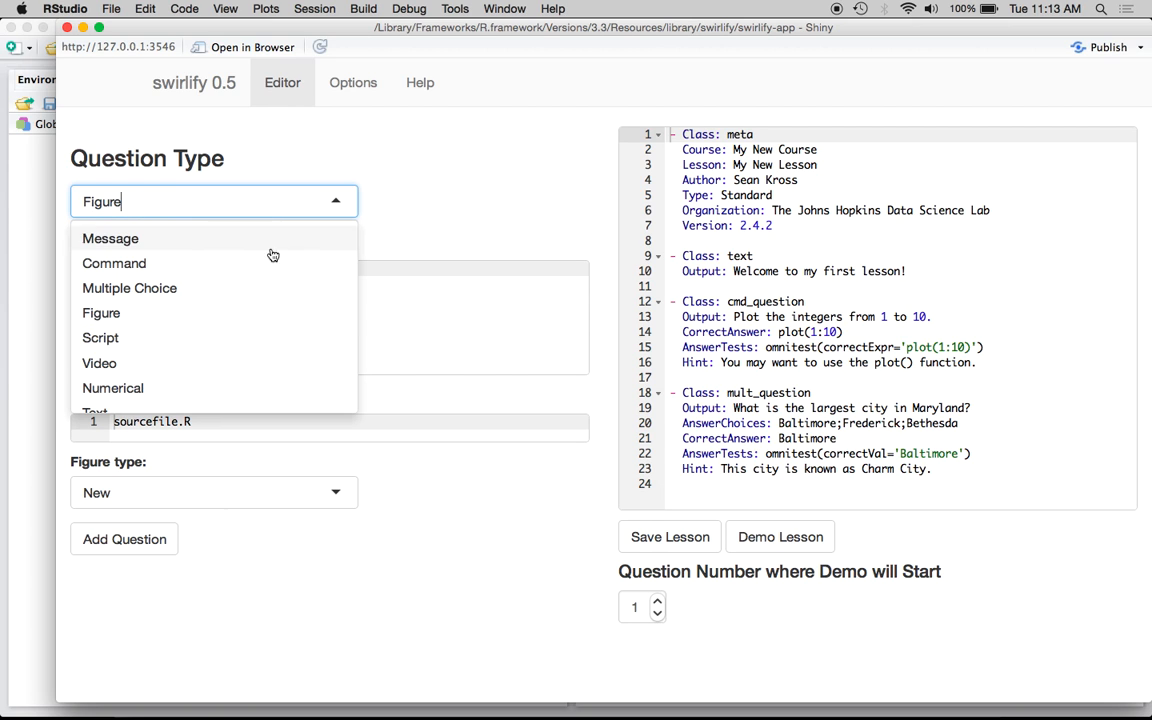
{"action": "left_click", "coordinate": [239, 372]}
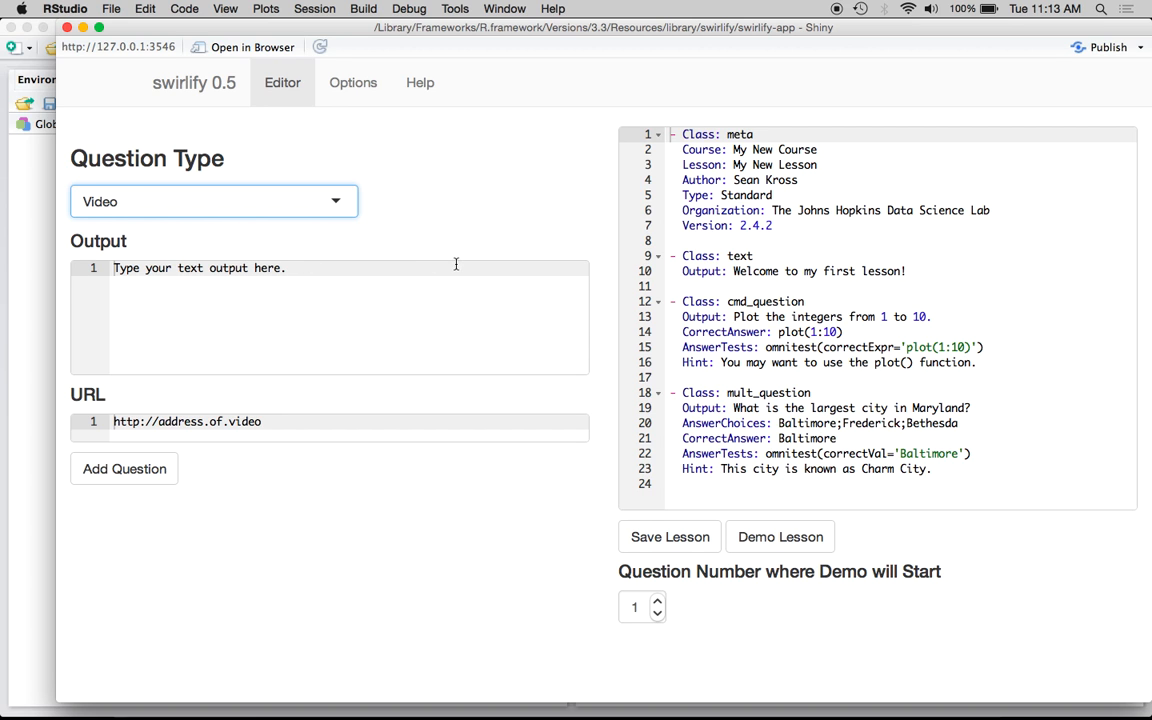
Read the question types documentation on the Help page, then return to the editor
{"action": "left_click", "coordinate": [420, 90]}
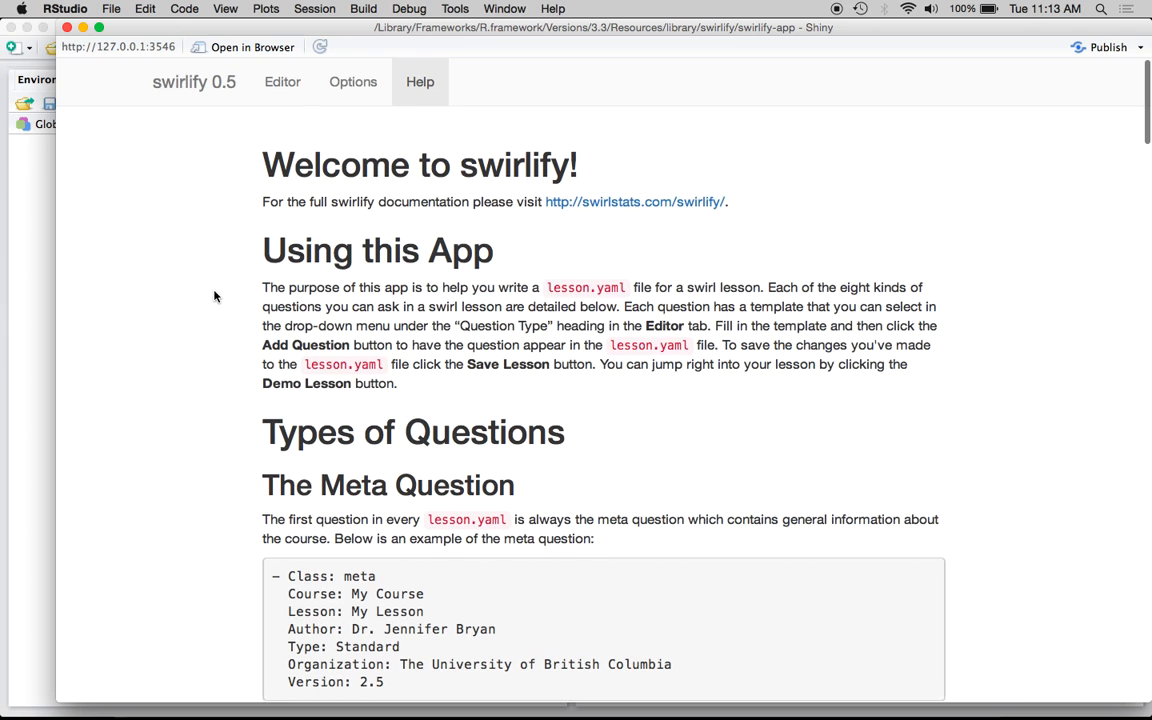
{"action": "scroll", "coordinate": [216, 294], "scroll_direction": "down", "scroll_amount": 2}
{"action": "scroll", "coordinate": [214, 296], "scroll_direction": "down", "scroll_amount": 10}
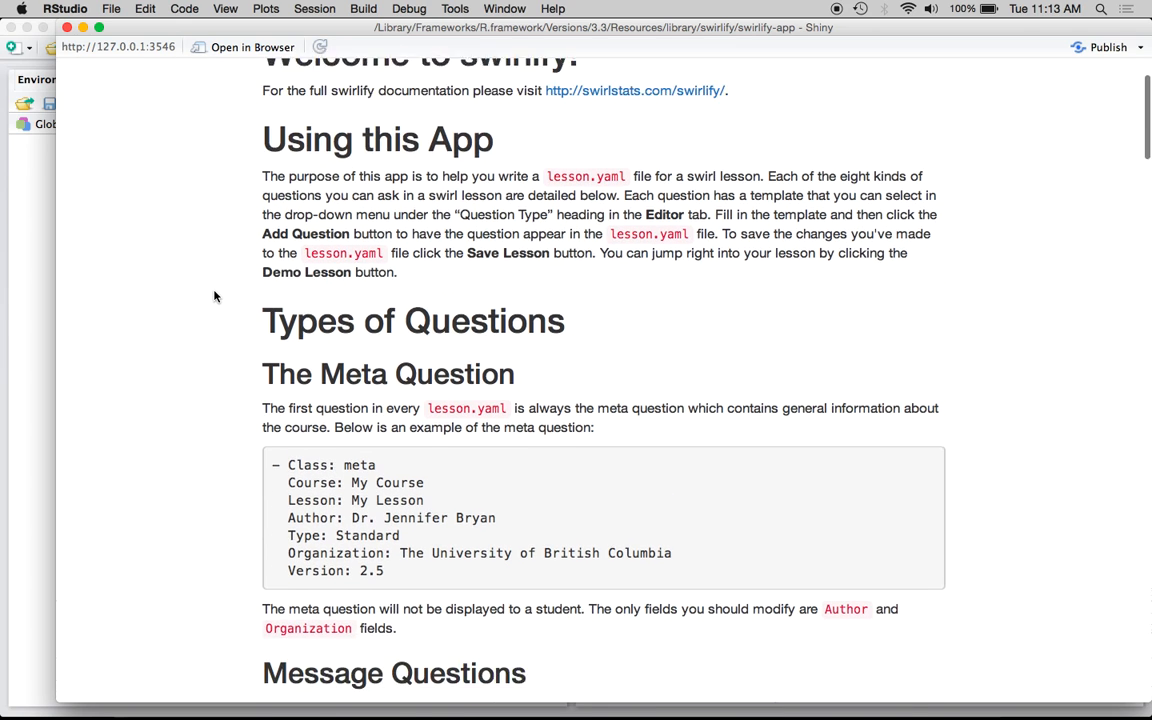
{"action": "scroll", "coordinate": [214, 296], "scroll_direction": "down", "scroll_amount": 8}
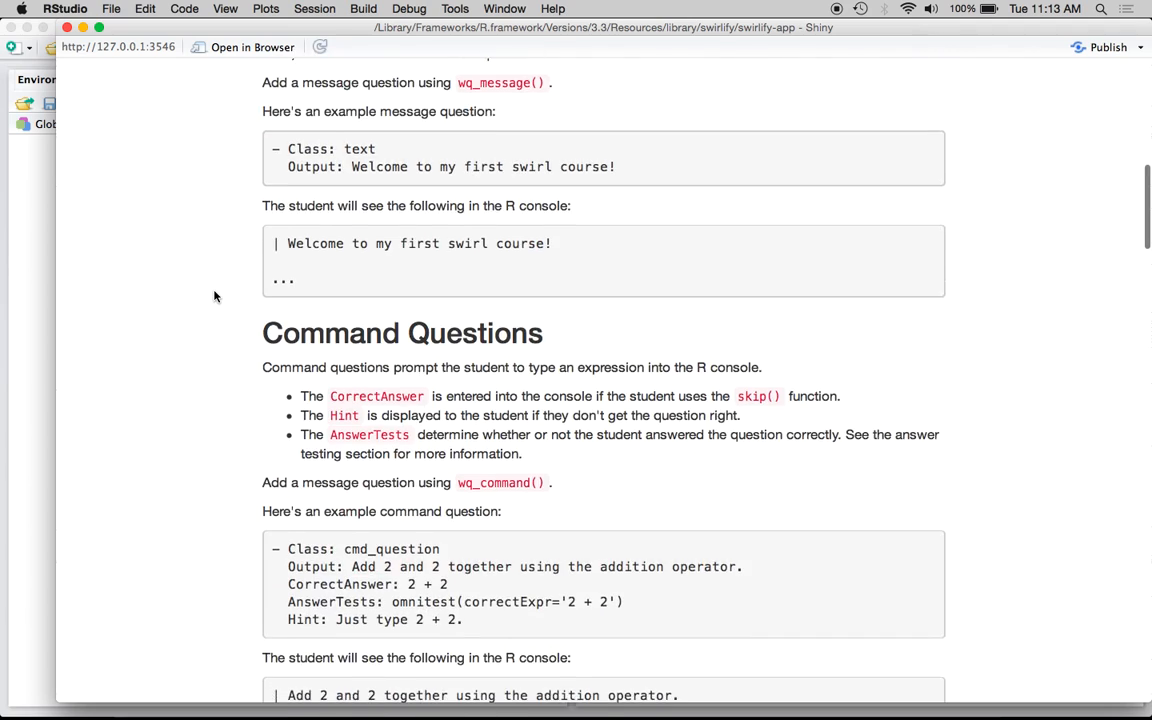
{"action": "scroll", "coordinate": [214, 296], "scroll_direction": "down", "scroll_amount": 19}
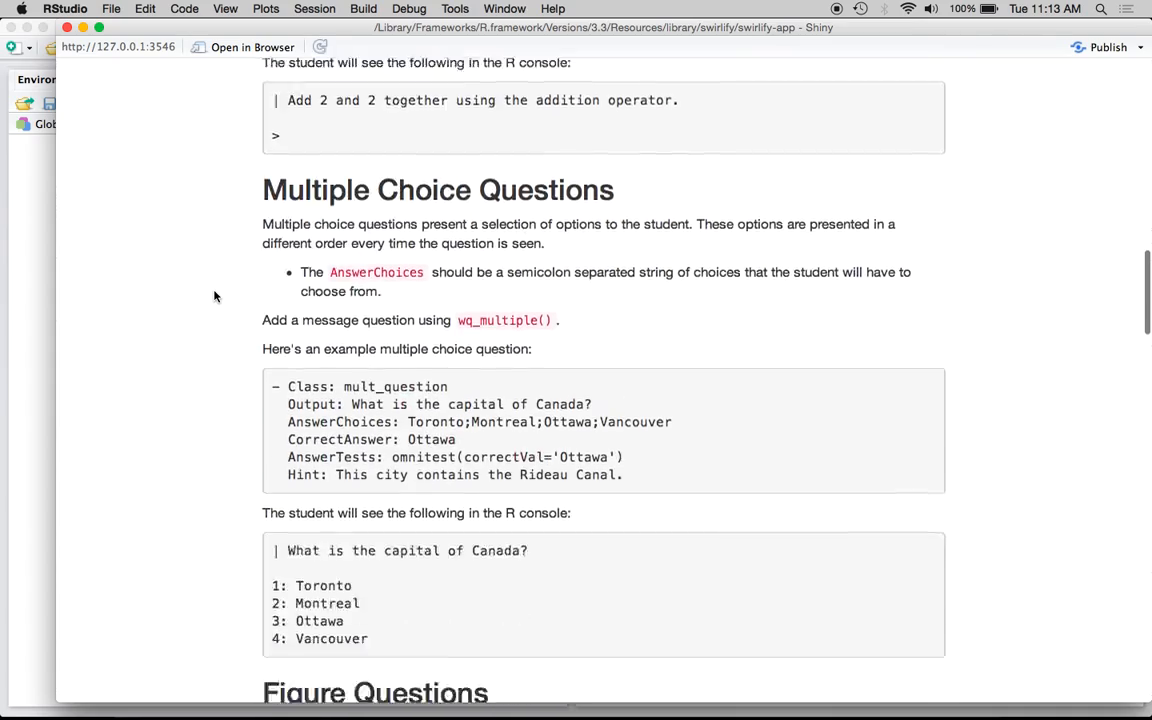
{"action": "scroll", "coordinate": [214, 296], "scroll_direction": "up", "scroll_amount": 20}
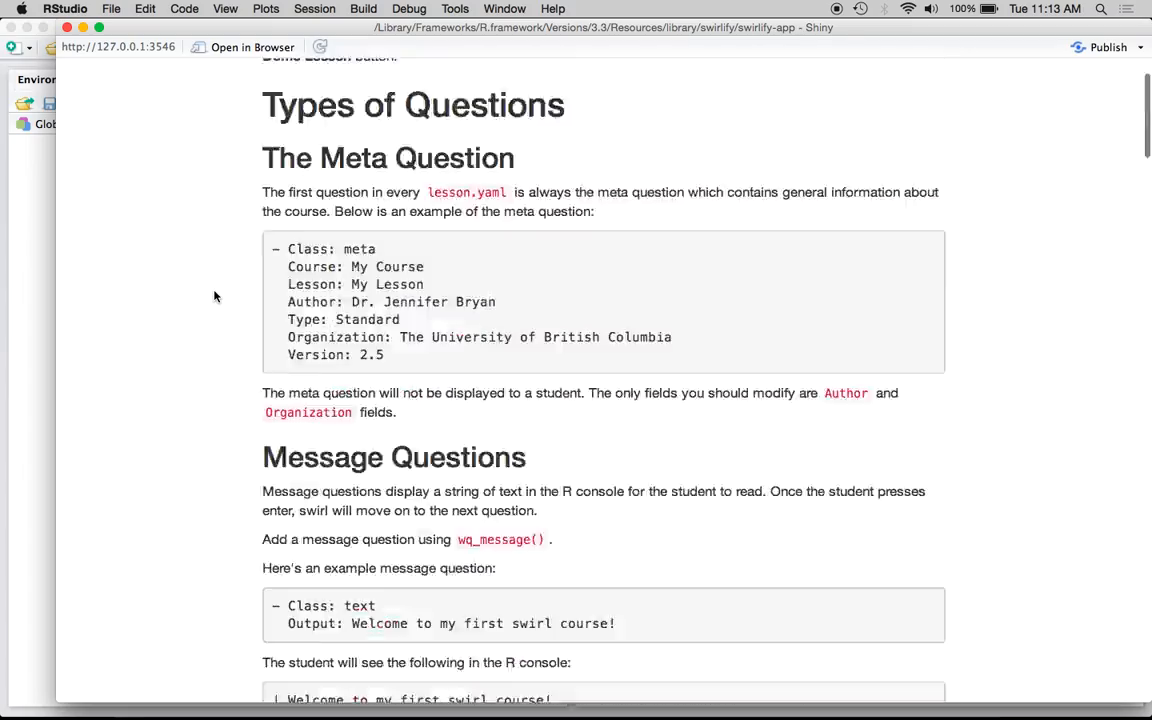
{"action": "left_click", "coordinate": [268, 88]}
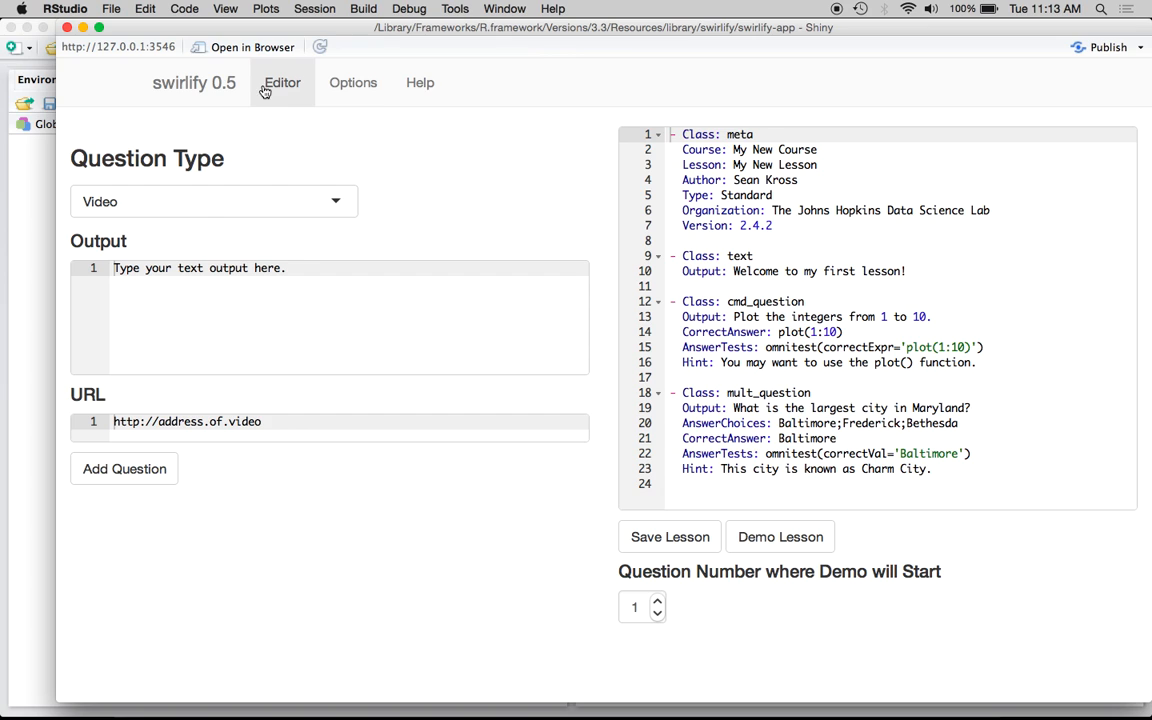